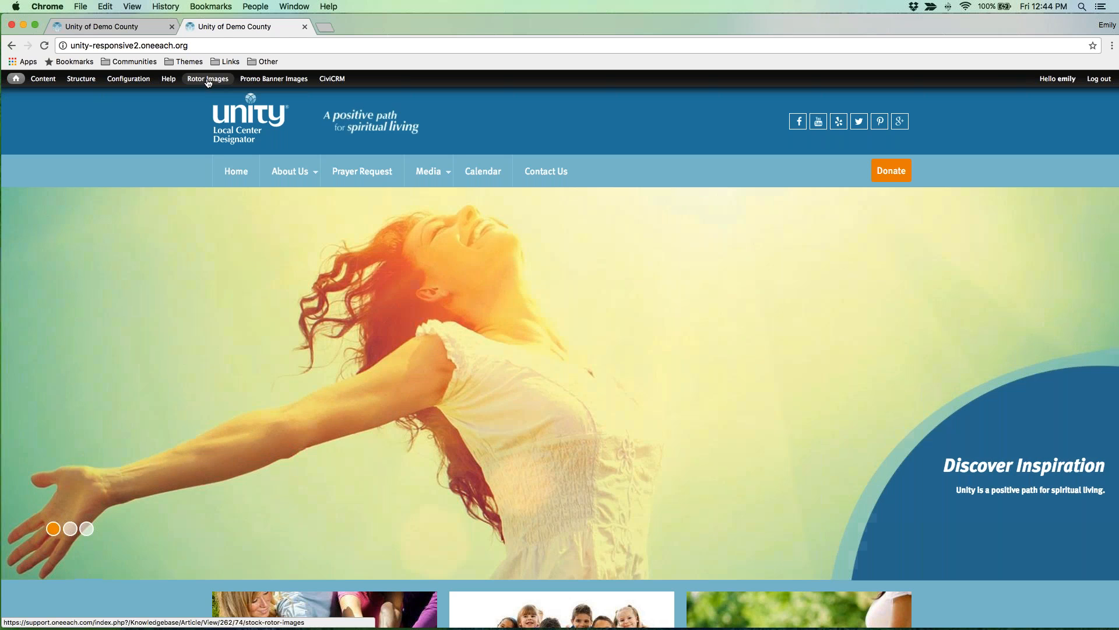
View the stock rotor images article with its Dropbox download page and the support site's home page, closing each one
{"action": "left_click", "coordinate": [207, 79]}
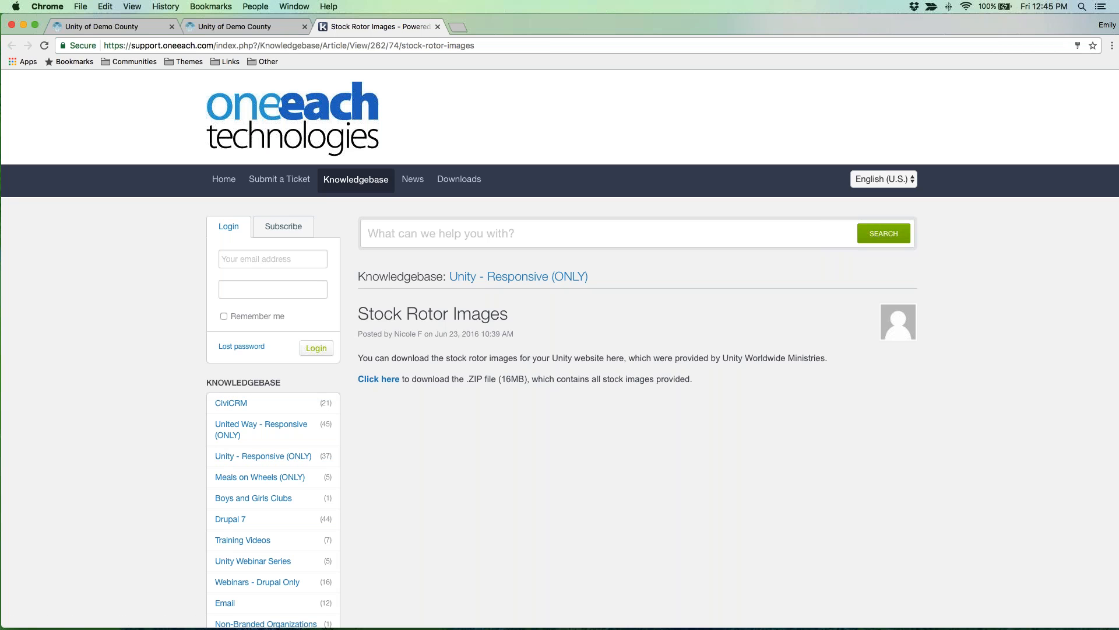
{"action": "left_click", "coordinate": [379, 380]}
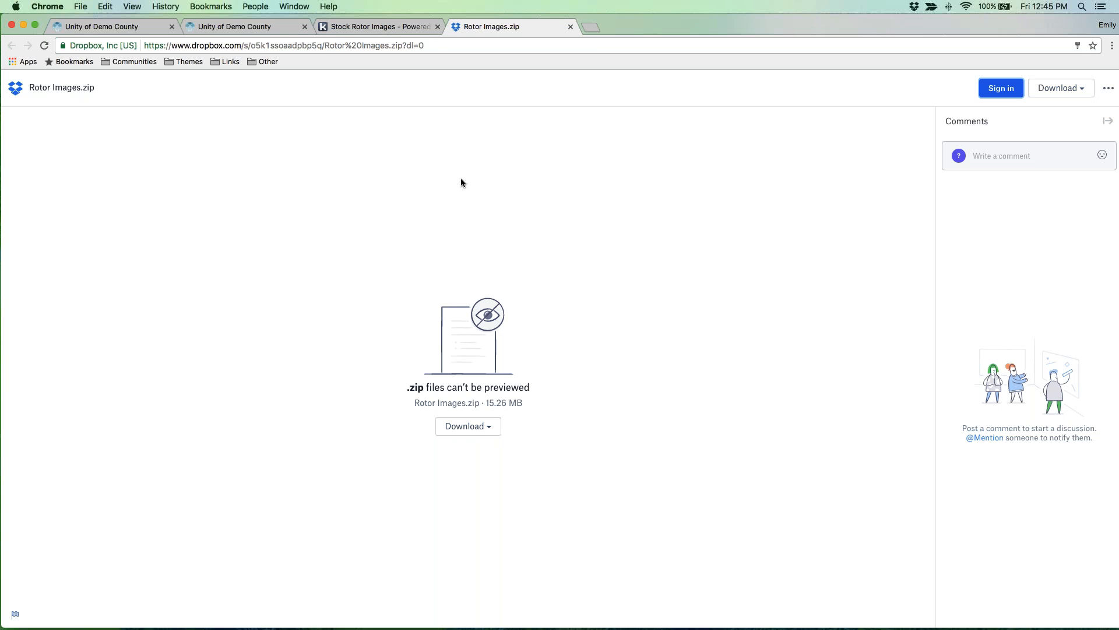
{"action": "left_click", "coordinate": [570, 27]}
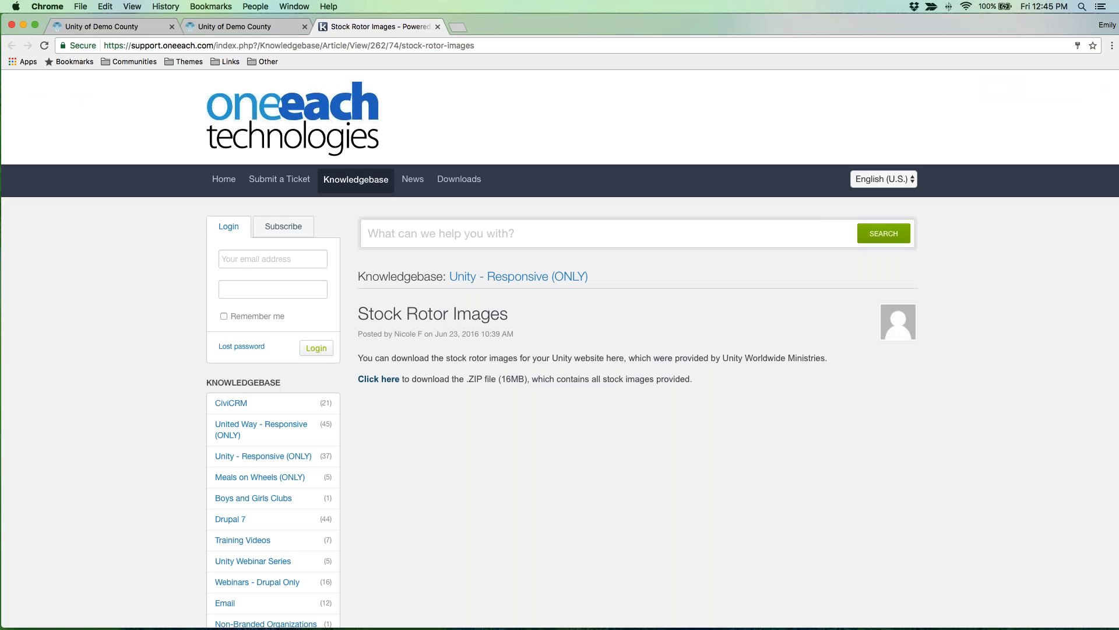
{"action": "left_click", "coordinate": [438, 27]}
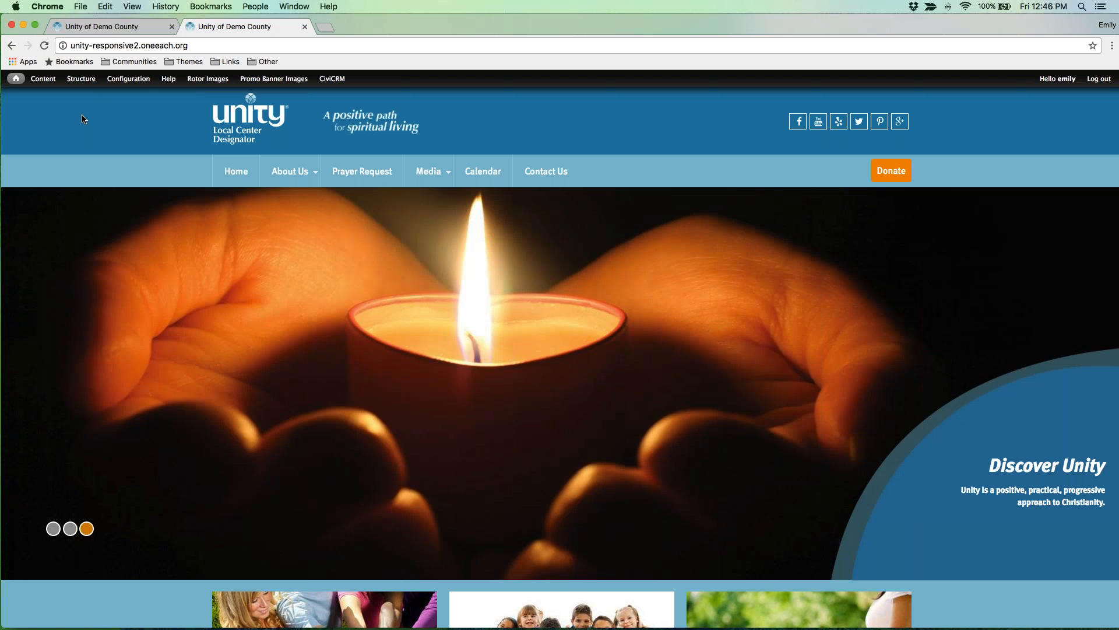
{"action": "left_click", "coordinate": [169, 79]}
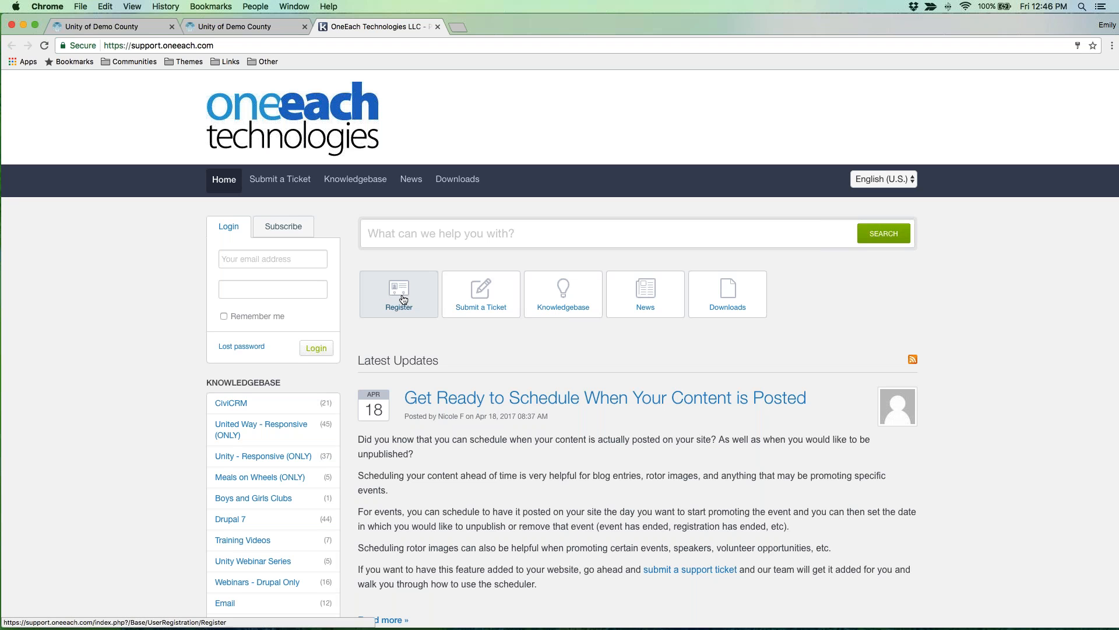
{"action": "left_click", "coordinate": [437, 26]}
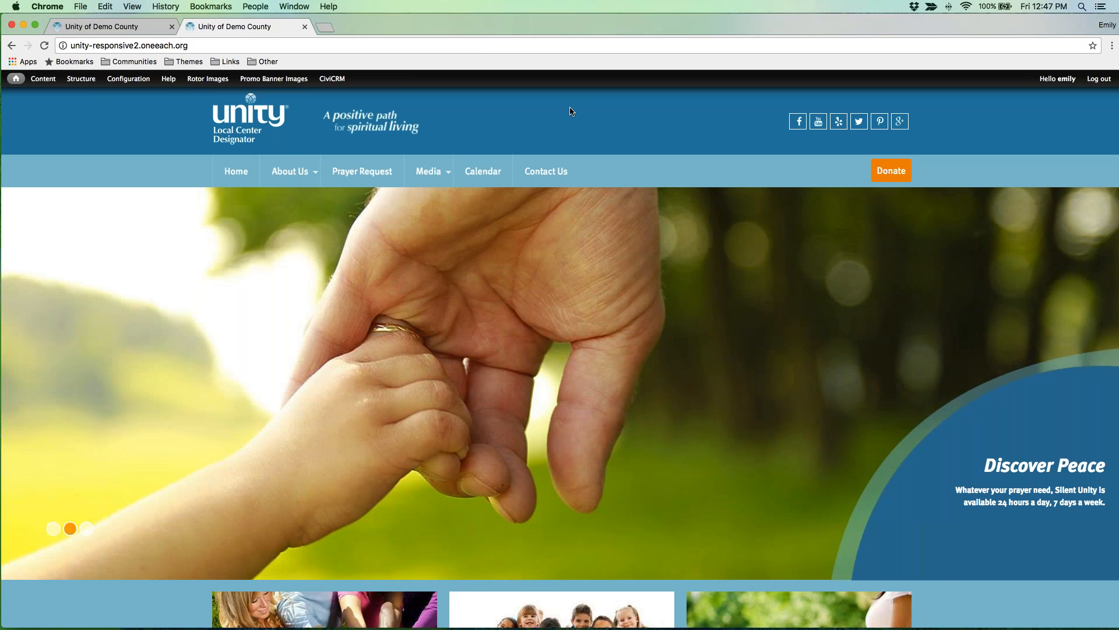
Start a new Front Page Rotor Image and give it the title "New to Unity"
{"action": "mouse_move", "coordinate": [40, 81]}
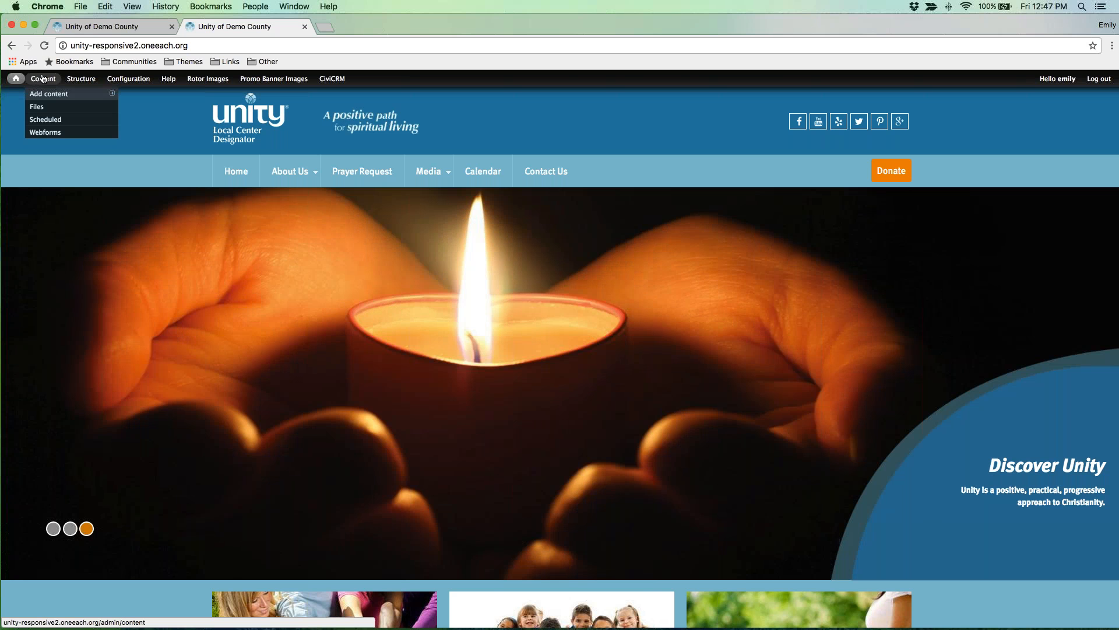
{"action": "mouse_move", "coordinate": [63, 95]}
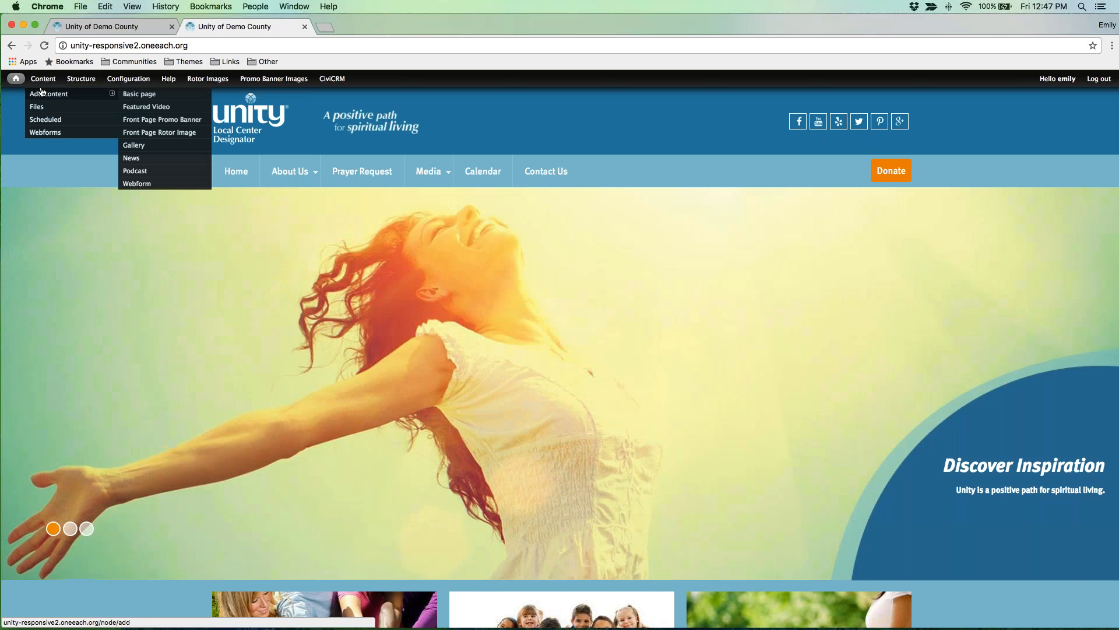
{"action": "left_click", "coordinate": [143, 132]}
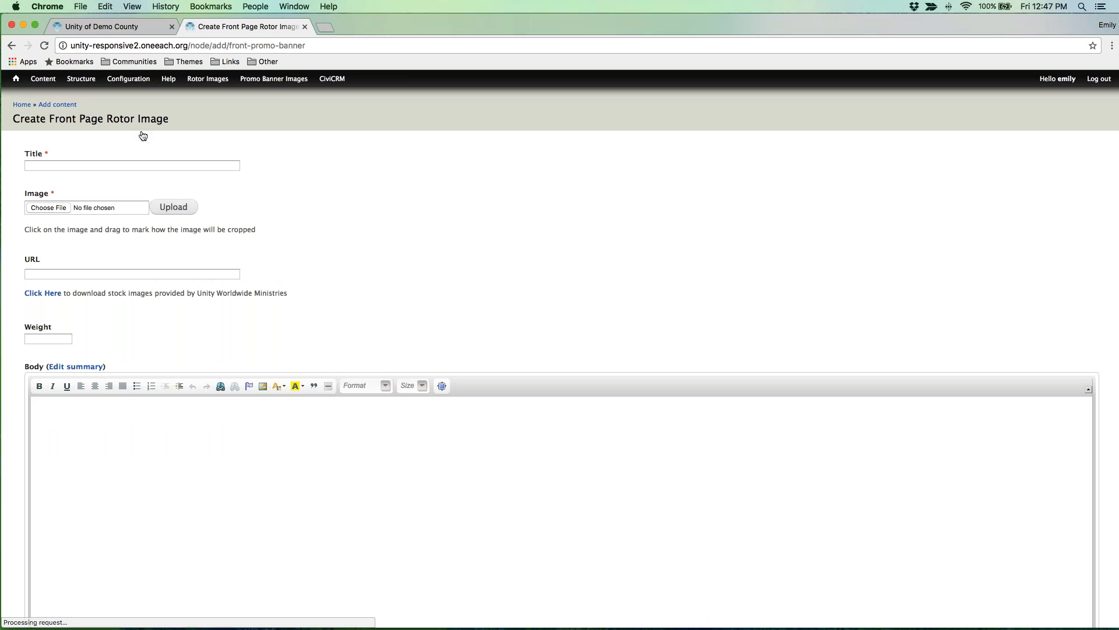
{"action": "left_click", "coordinate": [143, 165]}
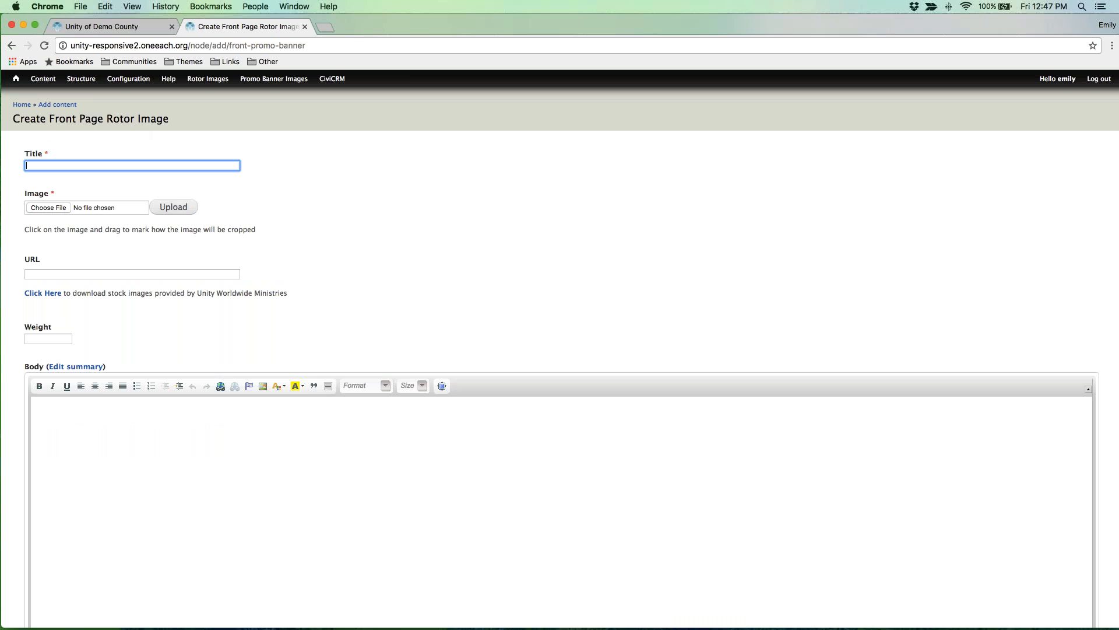
{"action": "type", "text": "Ne"}
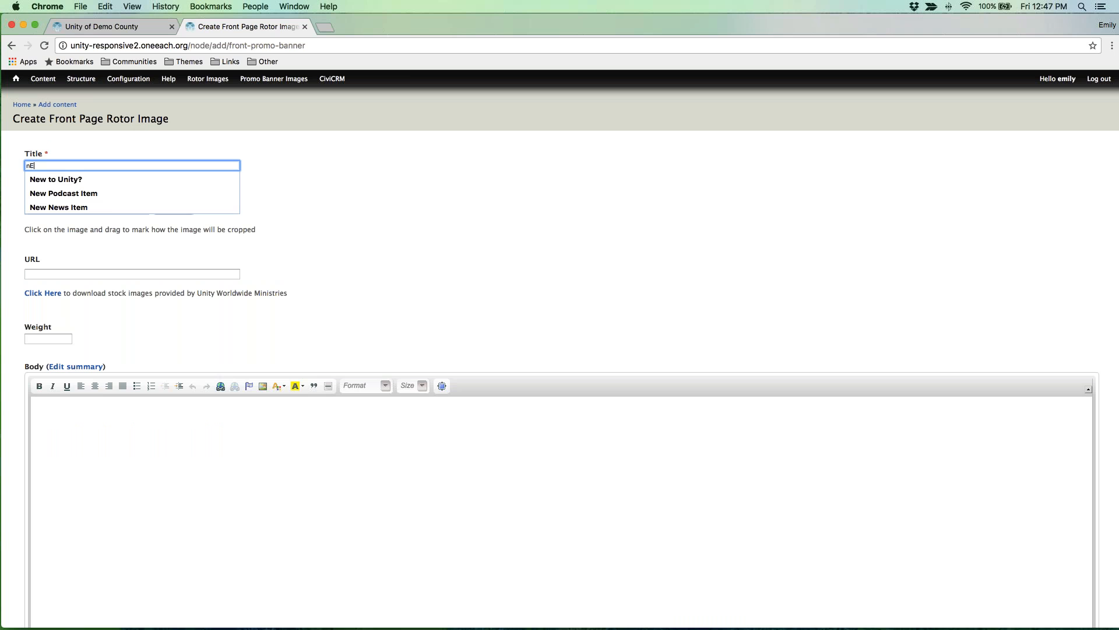
{"action": "key", "text": "BackSpace"}
{"action": "key", "text": "BackSpace"}
{"action": "type", "text": "New to Unity"}
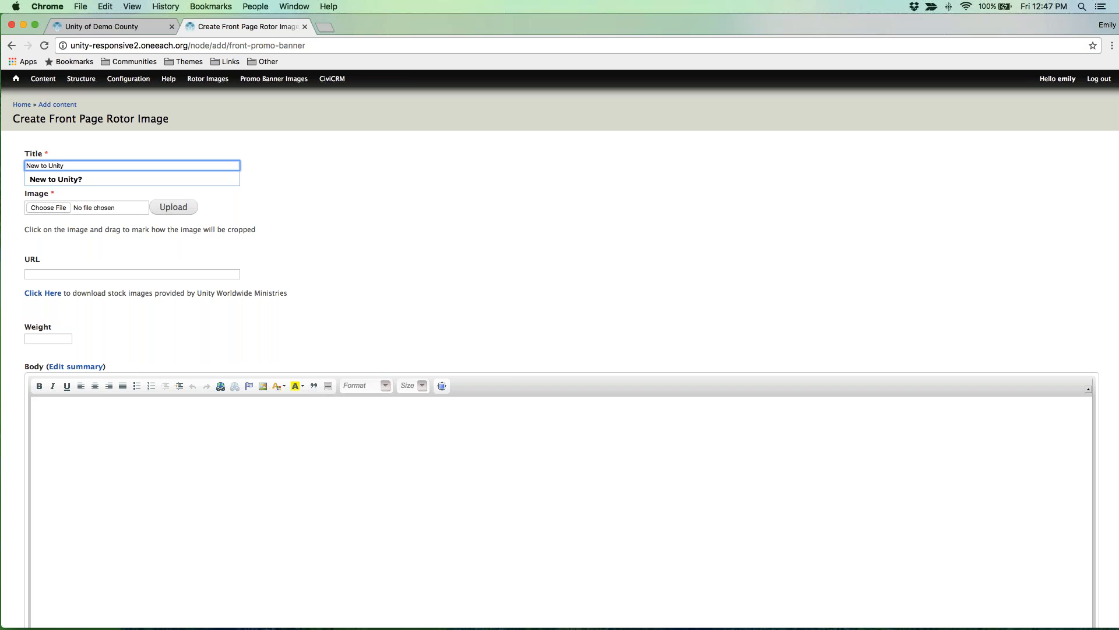
{"action": "left_click", "coordinate": [436, 252]}
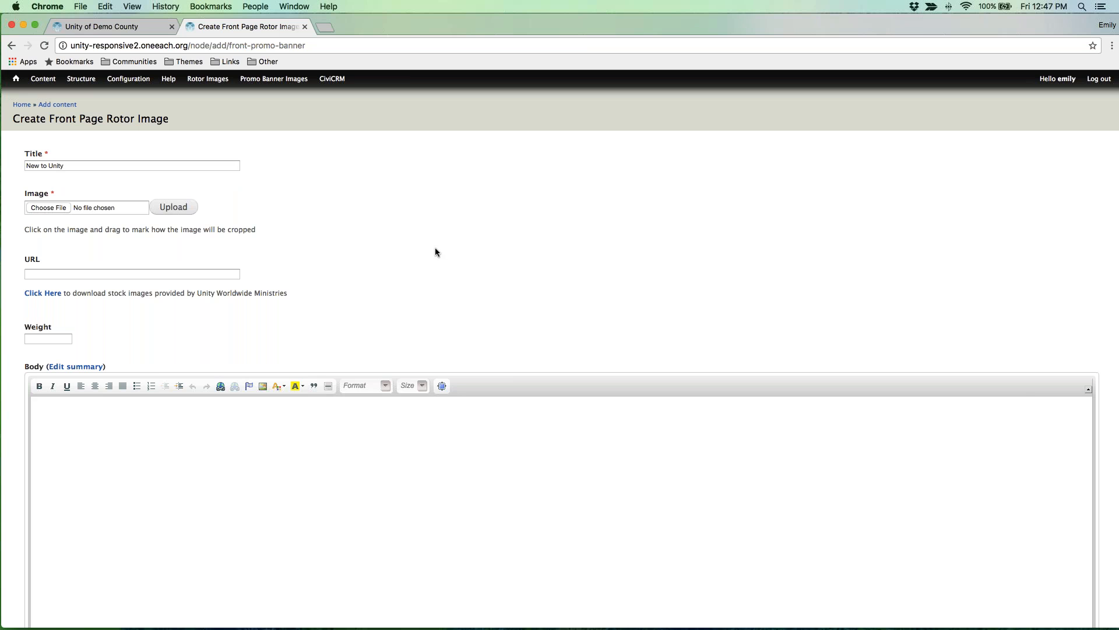
Upload banner_heart1.jpg from the Basic Stock folder under Unity Images, Unity Rotors as the rotor image
{"action": "left_click", "coordinate": [60, 210]}
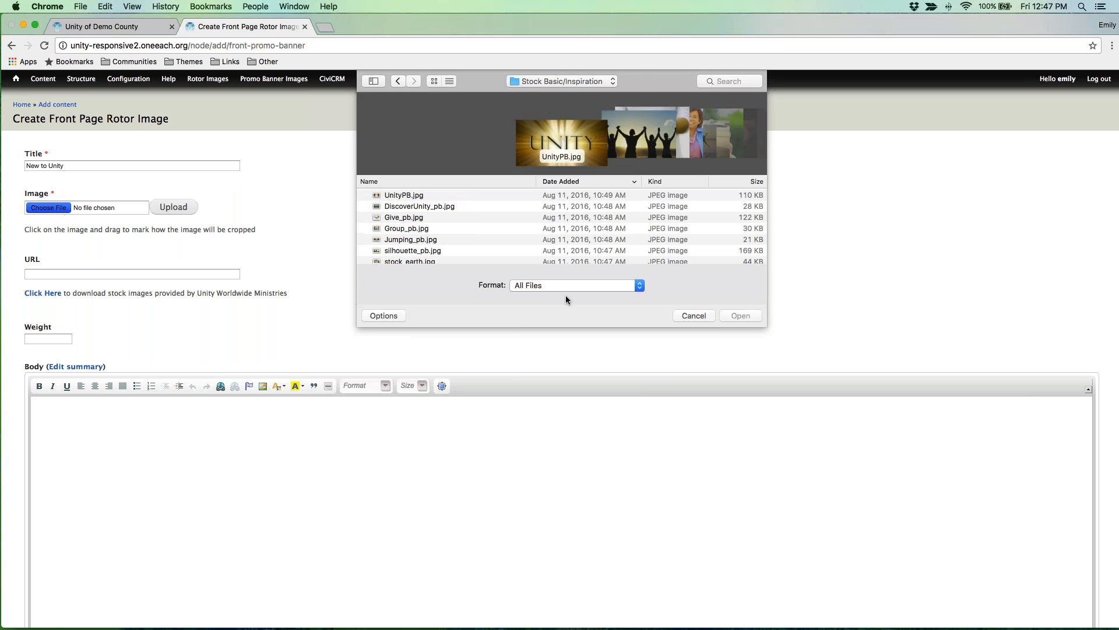
{"action": "left_click", "coordinate": [543, 81]}
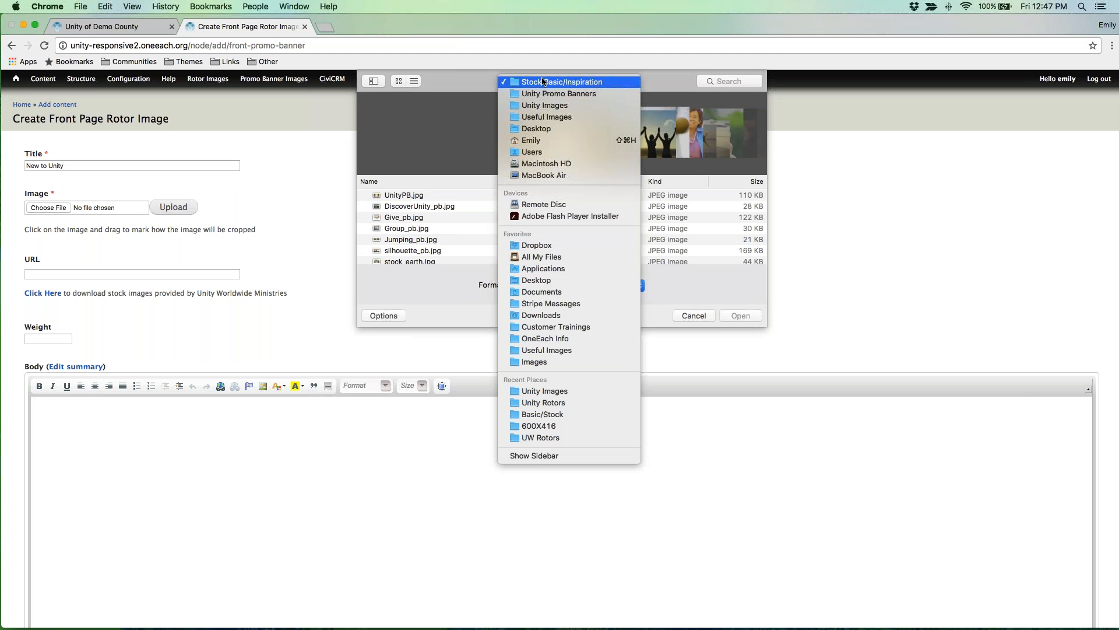
{"action": "left_click", "coordinate": [545, 106]}
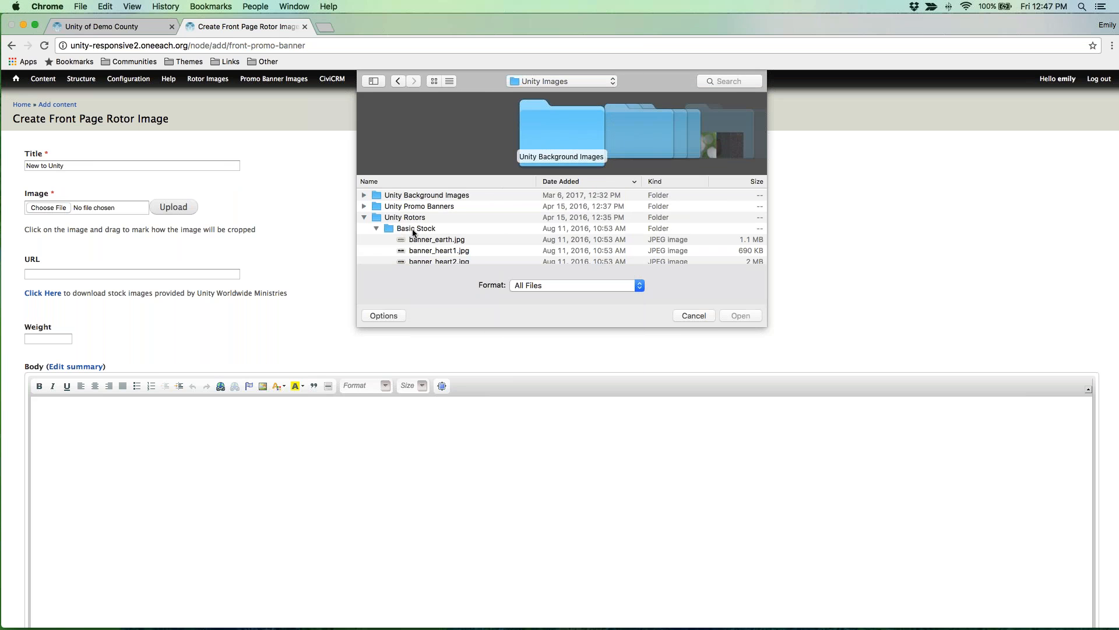
{"action": "left_click", "coordinate": [415, 230]}
{"action": "scroll", "coordinate": [415, 231], "scroll_direction": "down", "scroll_amount": 1}
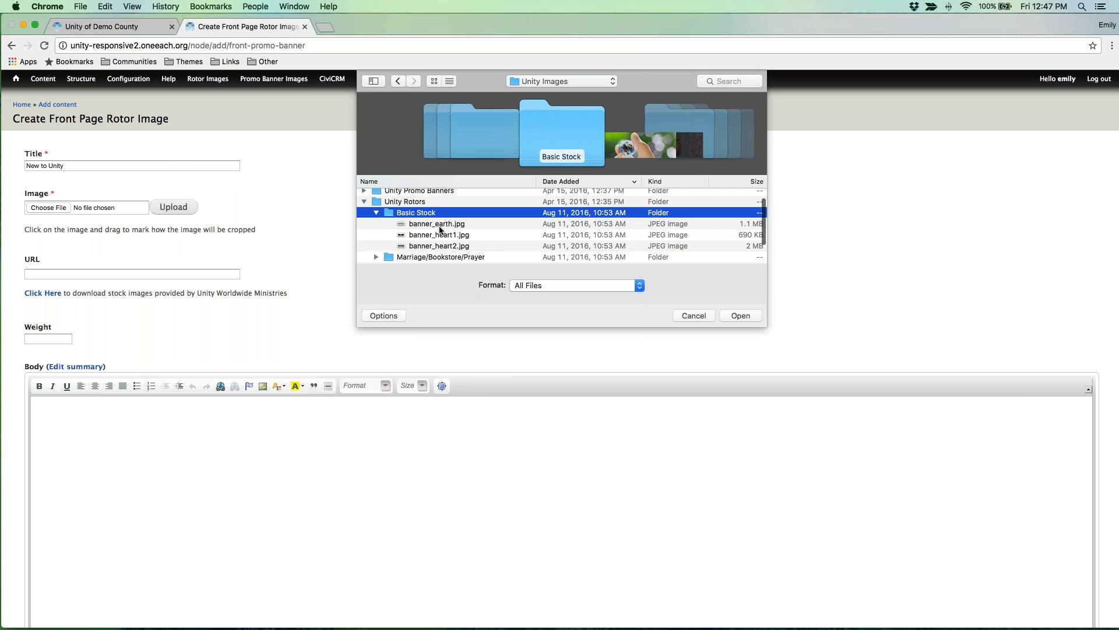
{"action": "left_click", "coordinate": [441, 244]}
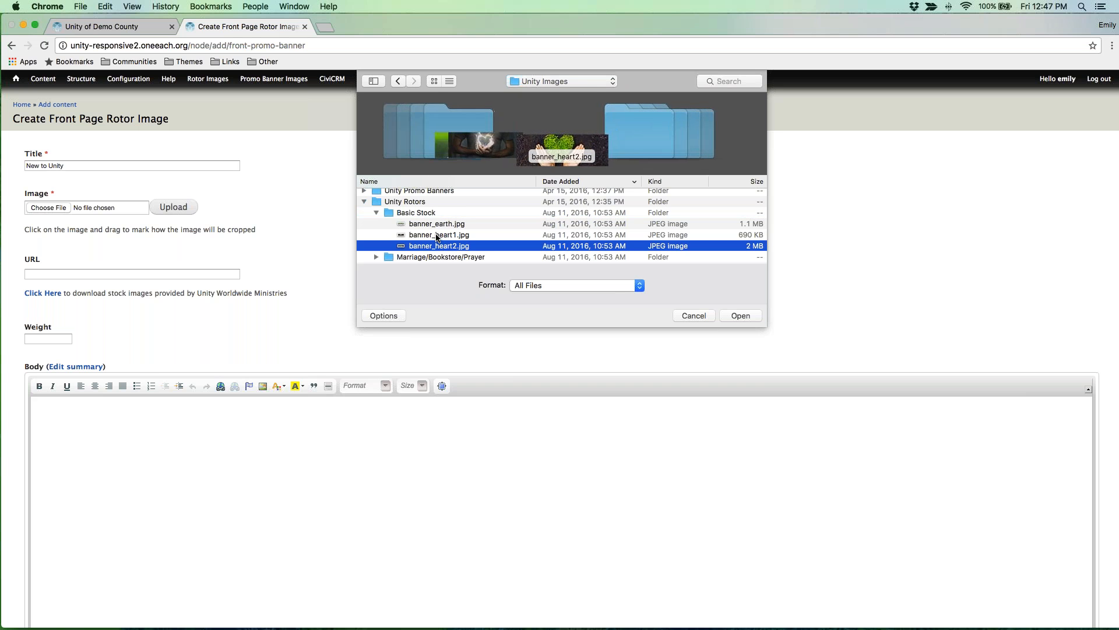
{"action": "left_click", "coordinate": [438, 235]}
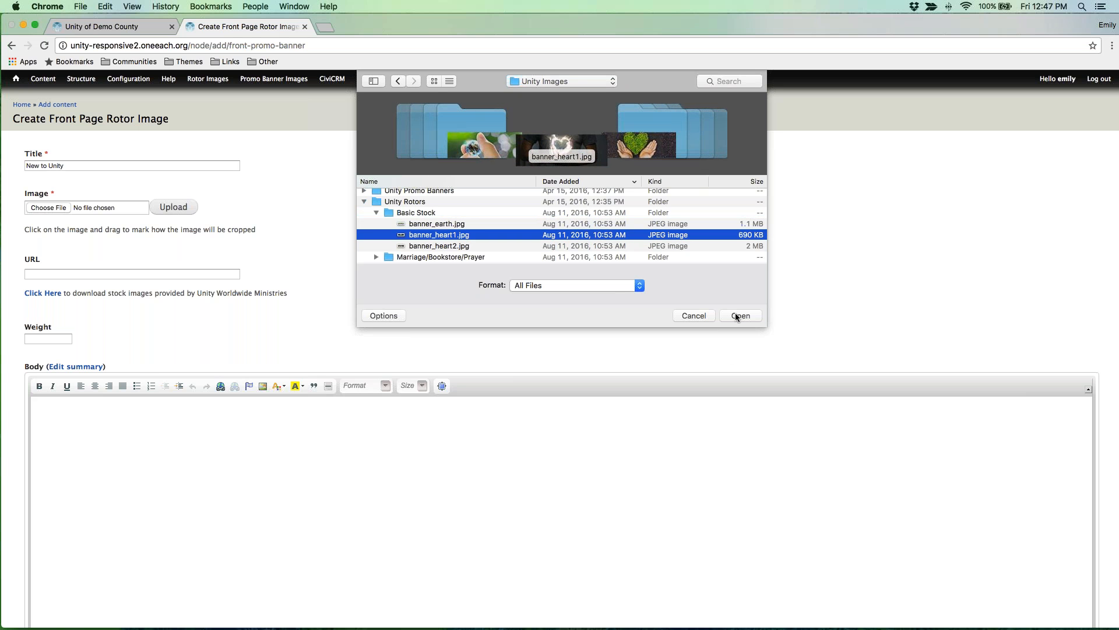
{"action": "left_click", "coordinate": [737, 316]}
{"action": "left_click", "coordinate": [175, 207]}
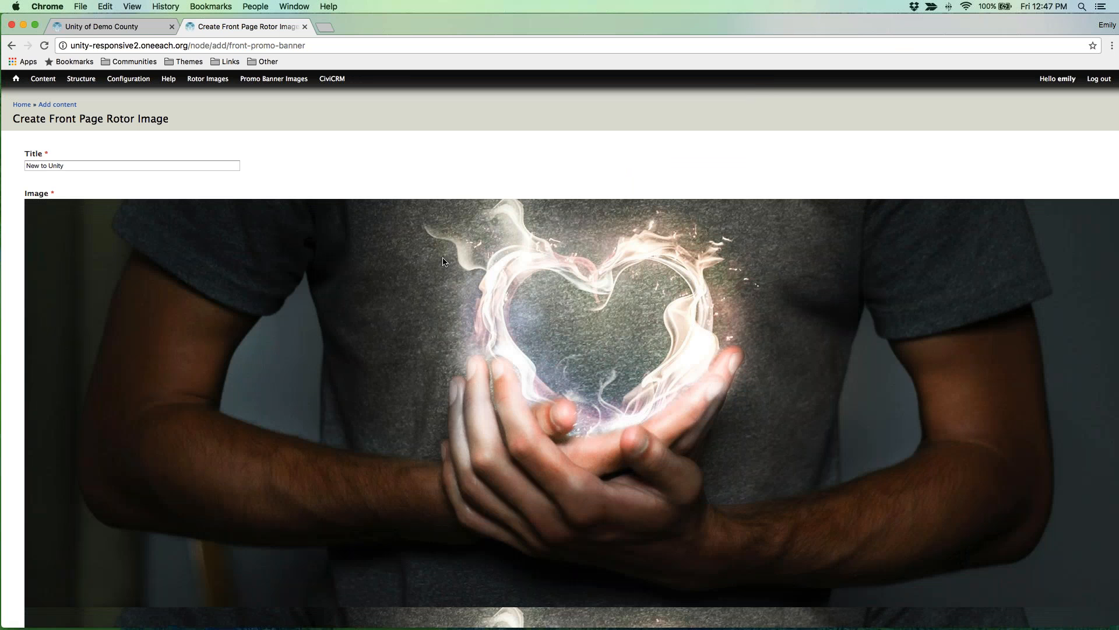
Open the website's Contact Us page and copy the "contact-us" part of its address
{"action": "scroll", "coordinate": [443, 261], "scroll_direction": "down", "scroll_amount": 5}
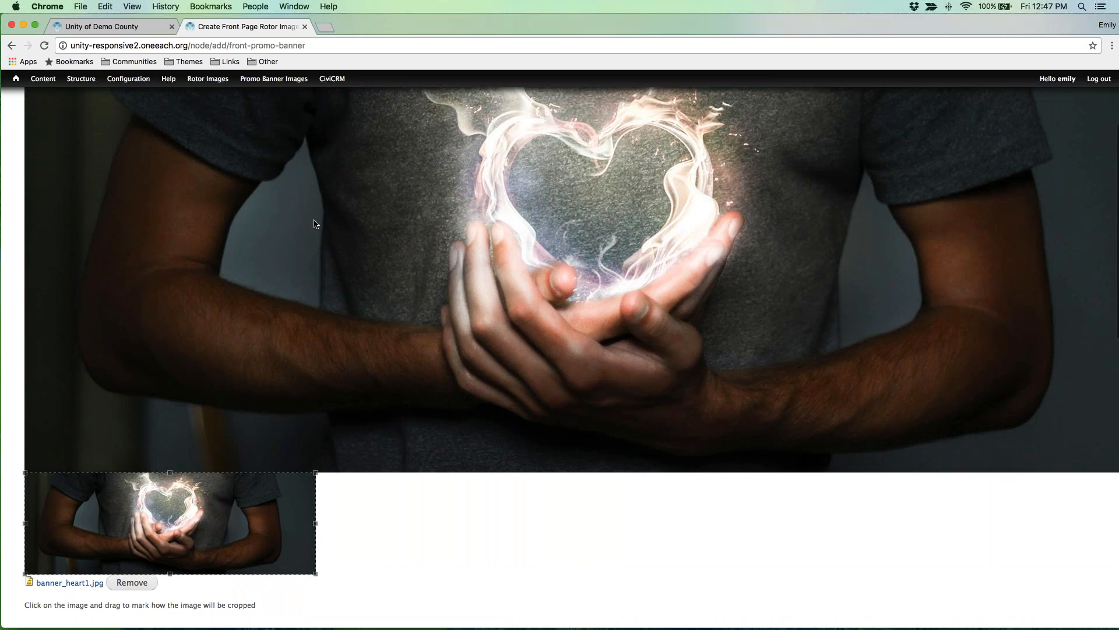
{"action": "scroll", "coordinate": [315, 224], "scroll_direction": "up", "scroll_amount": 4}
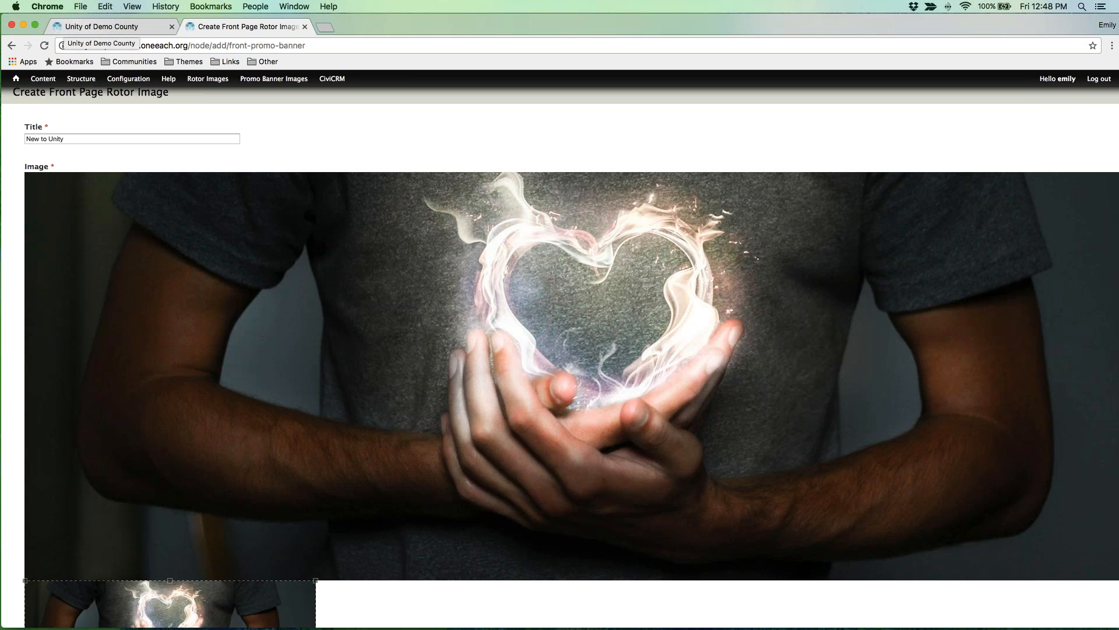
{"action": "scroll", "coordinate": [244, 227], "scroll_direction": "down", "scroll_amount": 4}
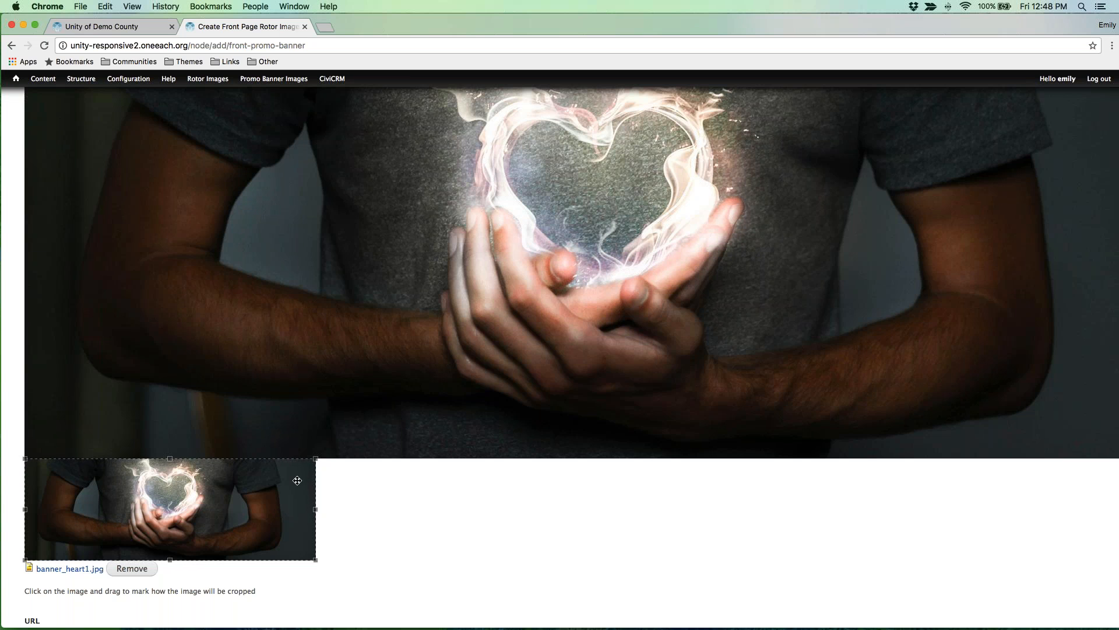
{"action": "scroll", "coordinate": [246, 495], "scroll_direction": "down", "scroll_amount": 5}
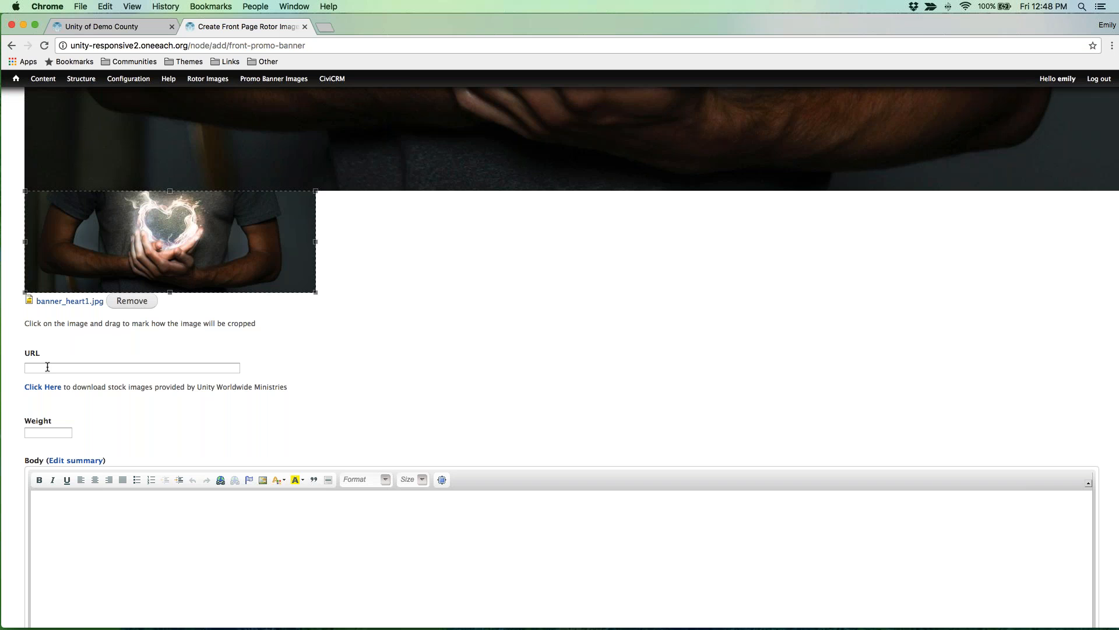
{"action": "left_click", "coordinate": [47, 366]}
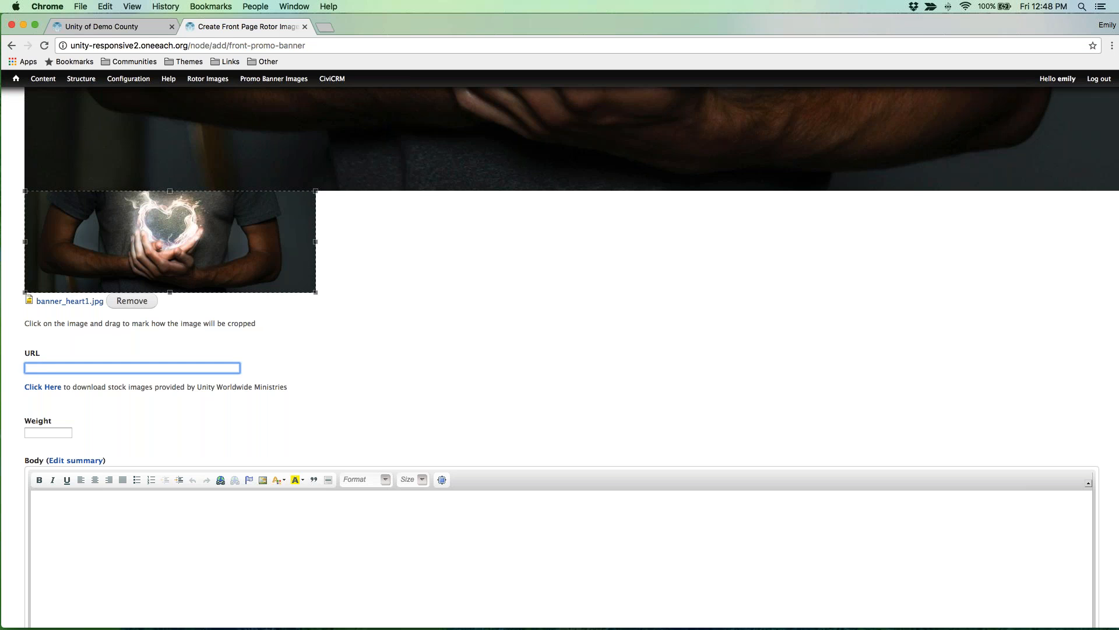
{"action": "left_click", "coordinate": [92, 27]}
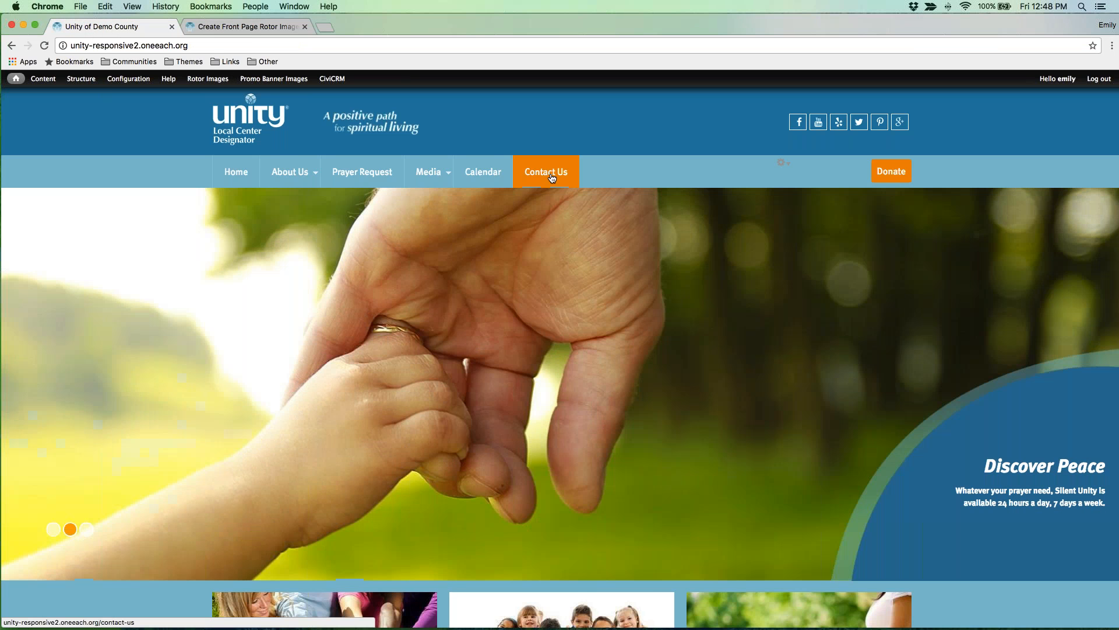
{"action": "left_click", "coordinate": [545, 171]}
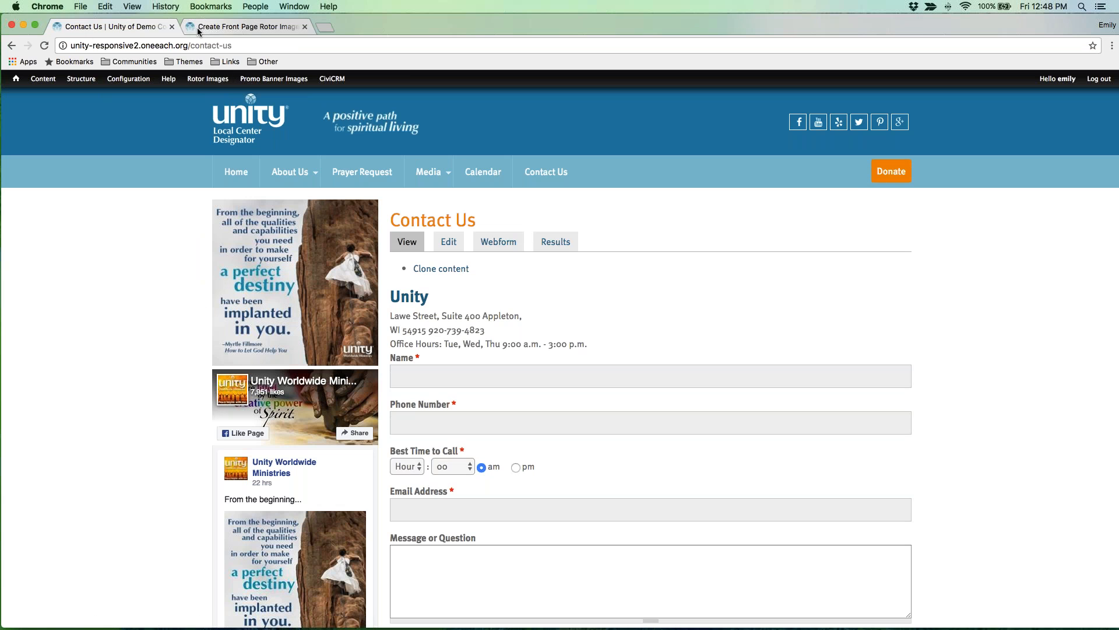
{"action": "left_click_drag", "start_coordinate": [190, 45], "coordinate": [241, 45]}
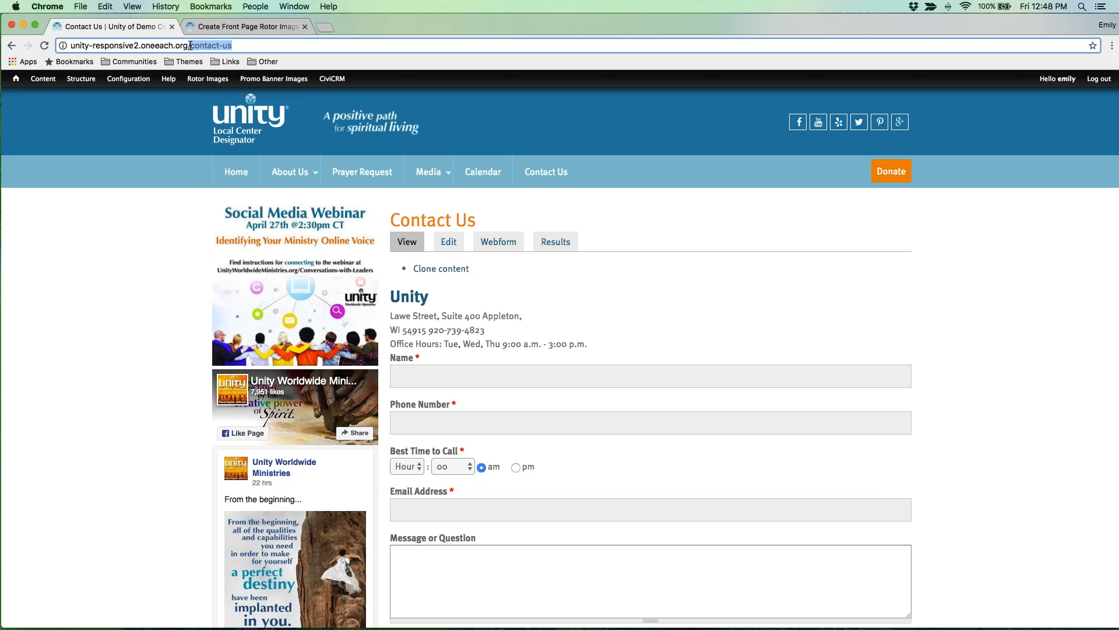
{"action": "right_click", "coordinate": [243, 47]}
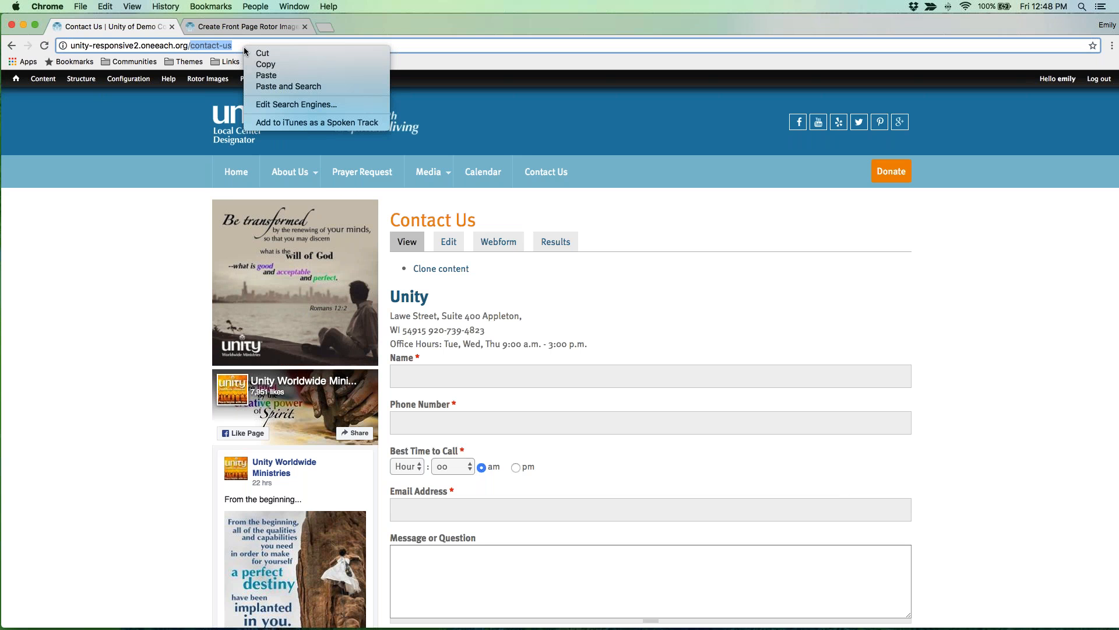
{"action": "left_click", "coordinate": [263, 64]}
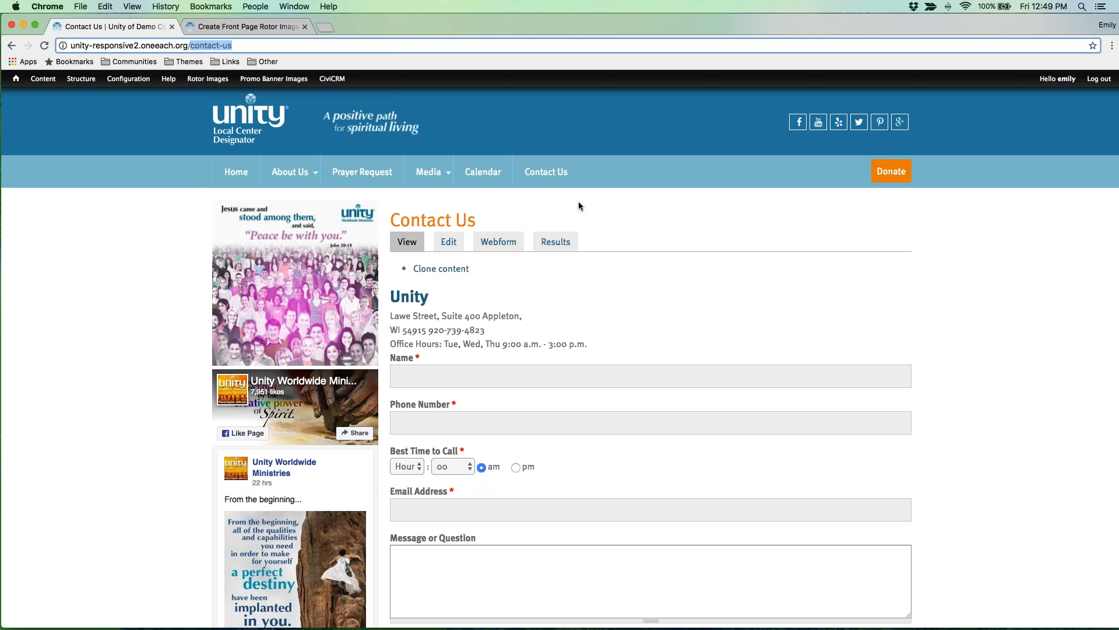
{"action": "left_click", "coordinate": [626, 217]}
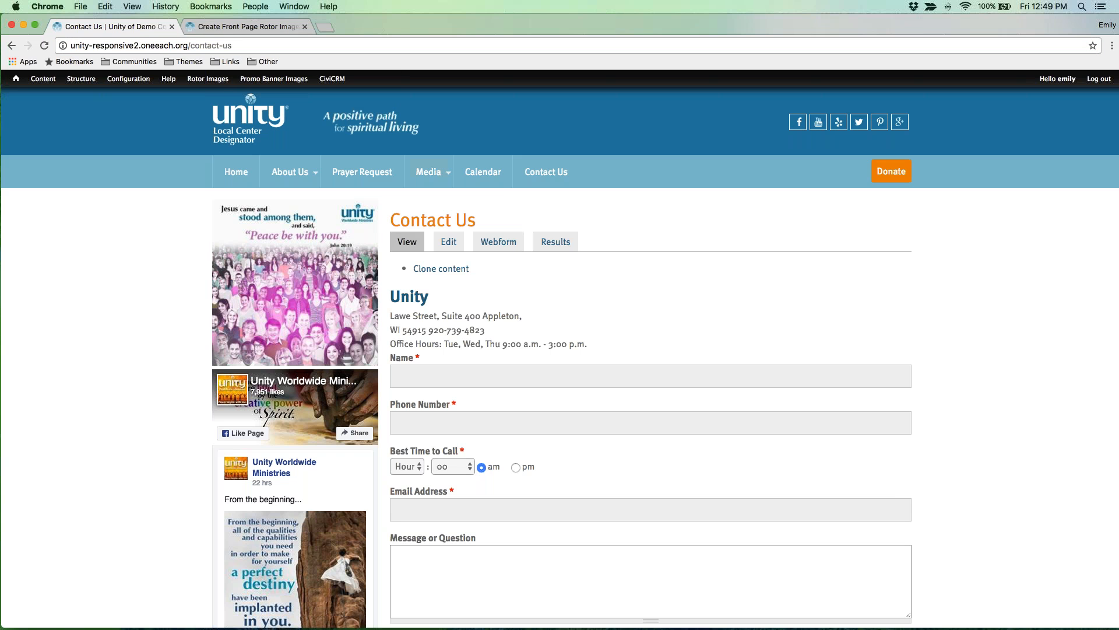
Return to the rotor image form and paste "contact-us" as the rotor image's URL
{"action": "left_click", "coordinate": [257, 28]}
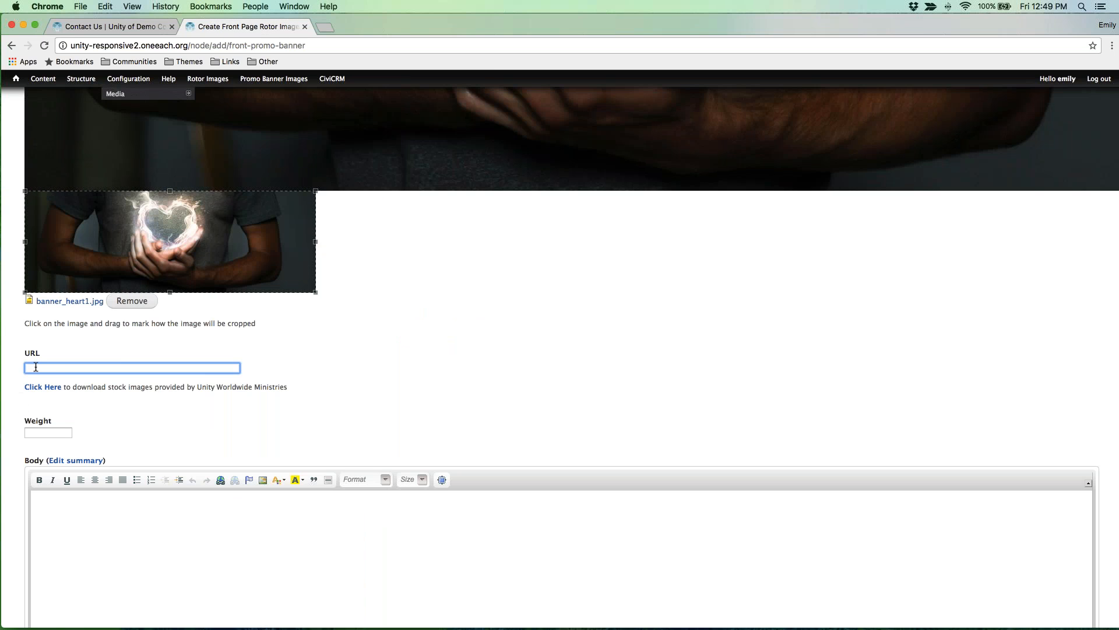
{"action": "left_click", "coordinate": [36, 366]}
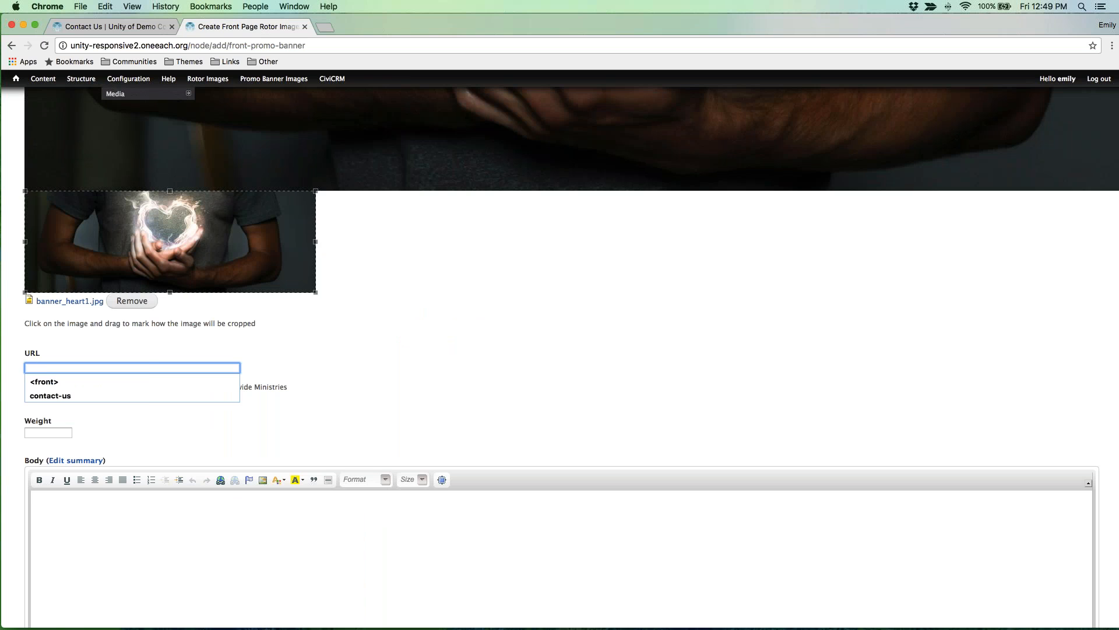
{"action": "right_click", "coordinate": [36, 366]}
{"action": "left_click", "coordinate": [63, 422]}
{"action": "left_click", "coordinate": [384, 391]}
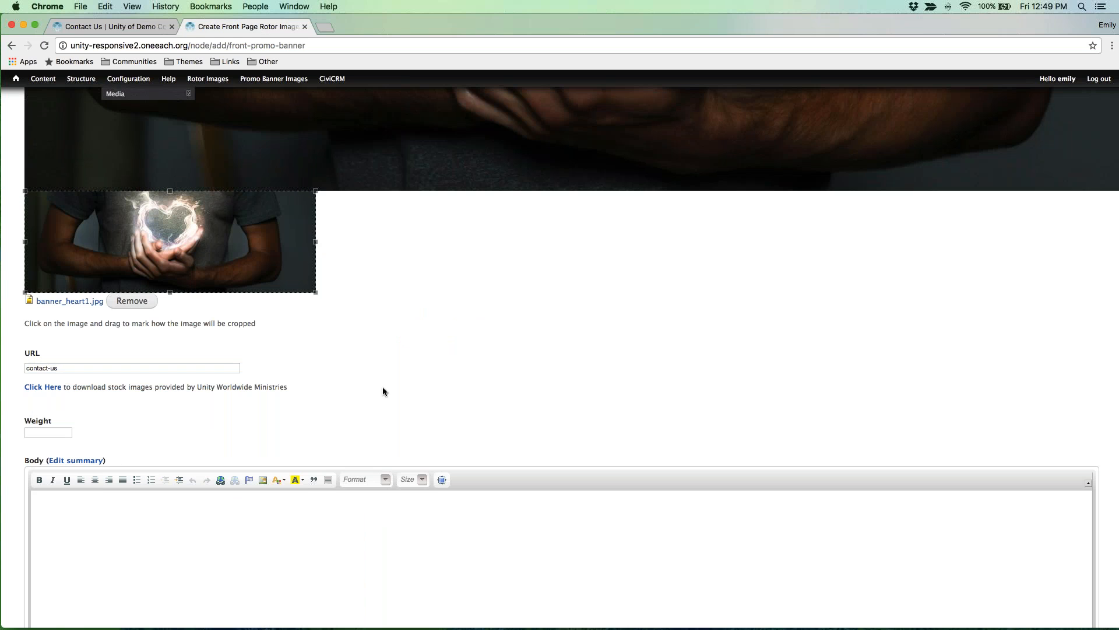
Open the linked Stock Rotor Images download article, close it again, and review the rotor image form from its title down
{"action": "left_click", "coordinate": [50, 388]}
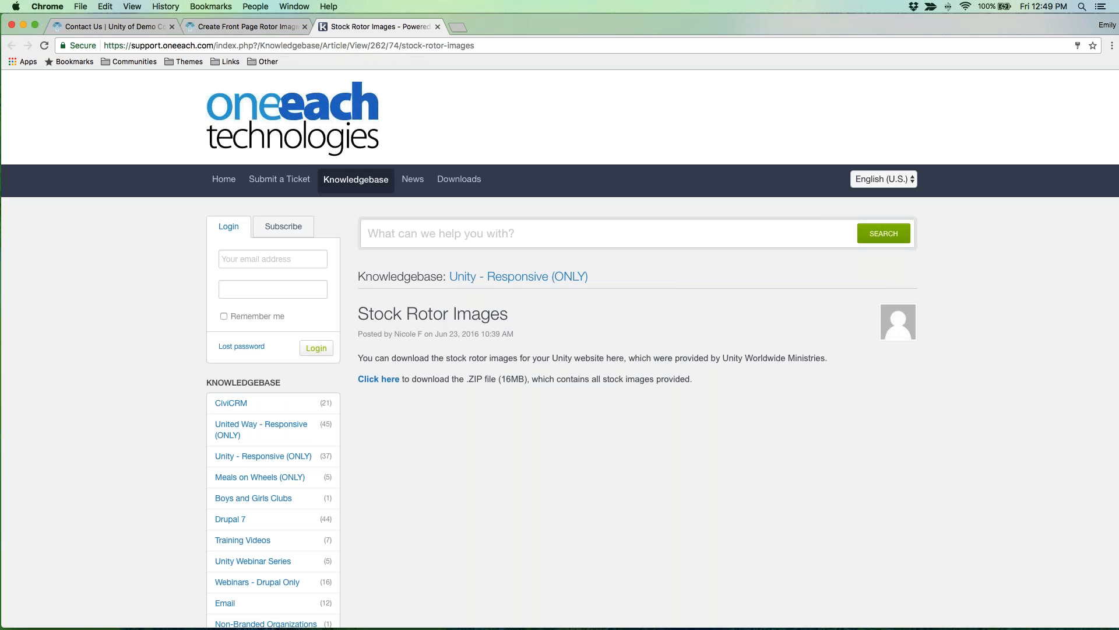
{"action": "left_click", "coordinate": [437, 26]}
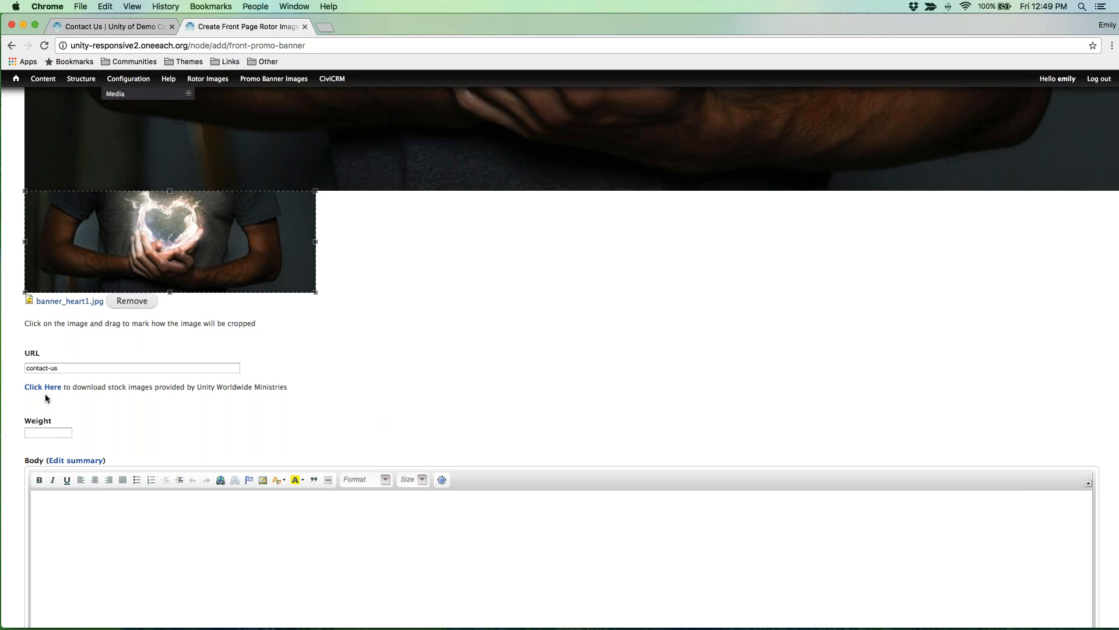
{"action": "scroll", "coordinate": [534, 338], "scroll_direction": "up", "scroll_amount": 5}
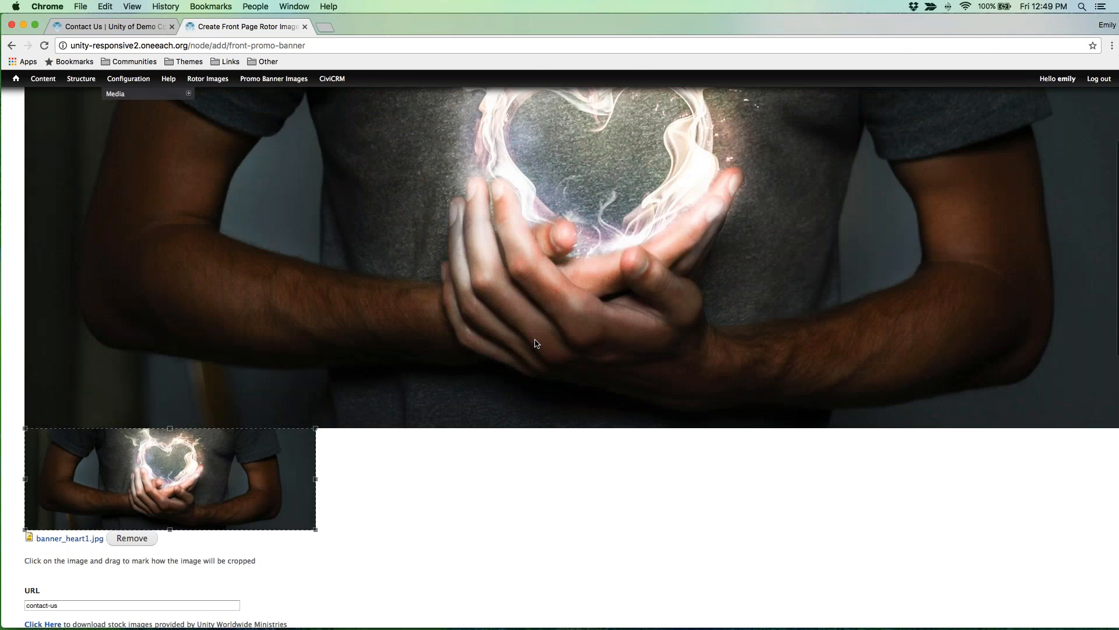
{"action": "scroll", "coordinate": [534, 338], "scroll_direction": "up", "scroll_amount": 4}
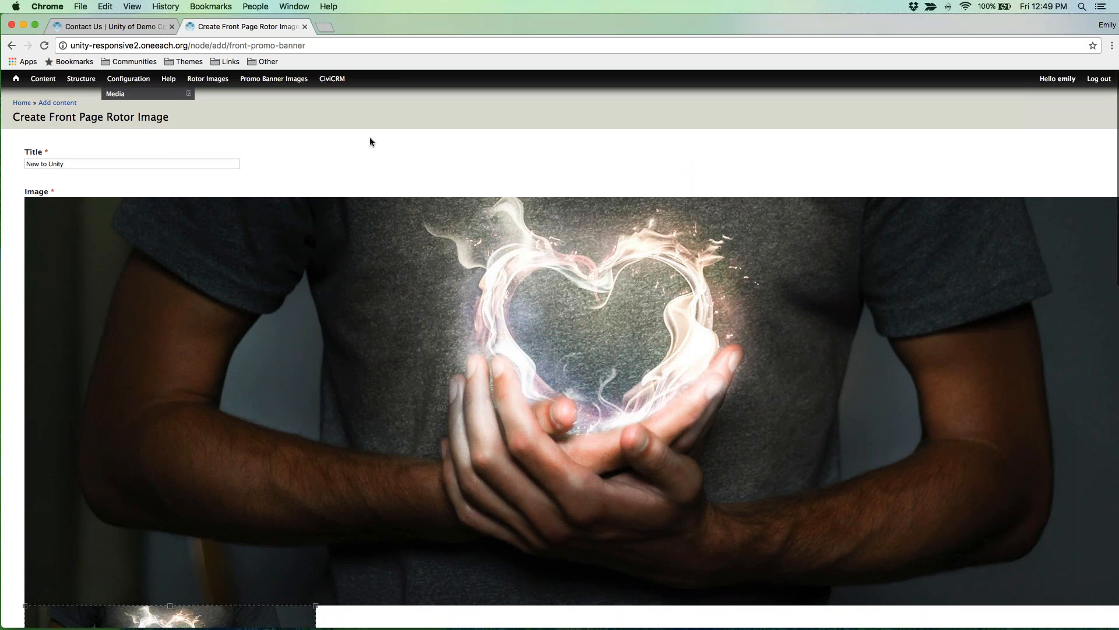
{"action": "scroll", "coordinate": [369, 140], "scroll_direction": "down", "scroll_amount": 10}
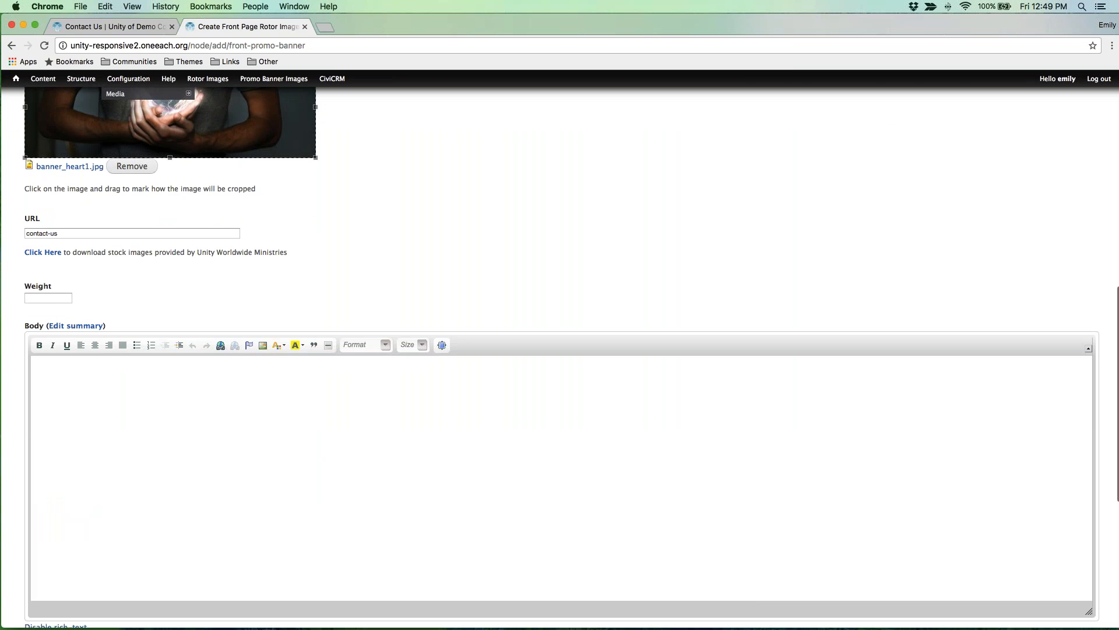
Check the slides currently in the home page rotor and set the new rotor image's weight to 1
{"action": "left_click", "coordinate": [53, 297]}
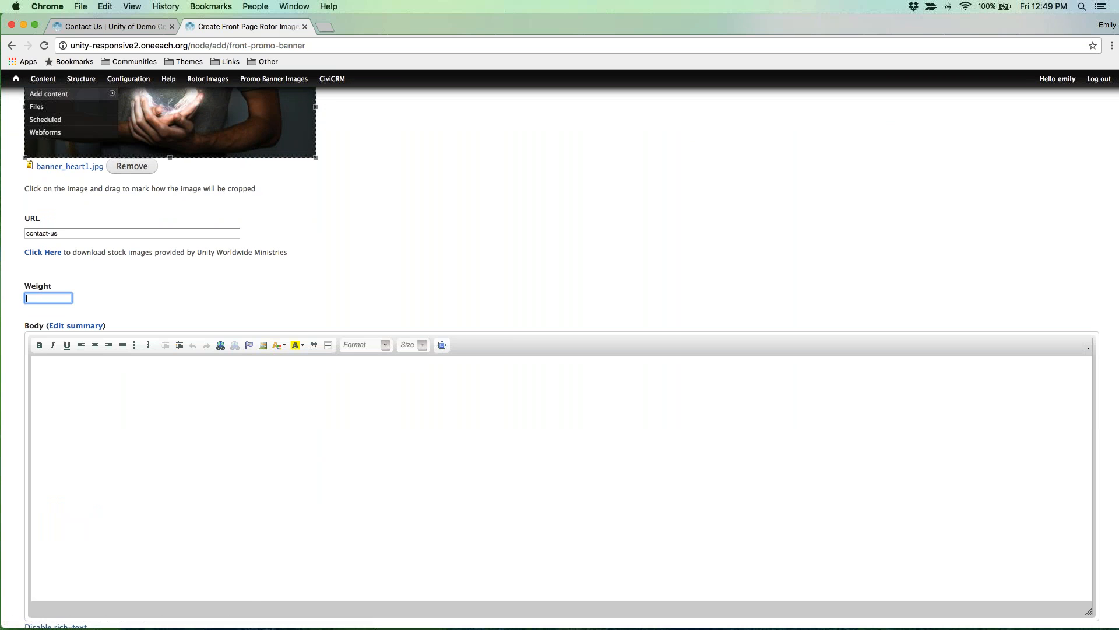
{"action": "left_click", "coordinate": [71, 26]}
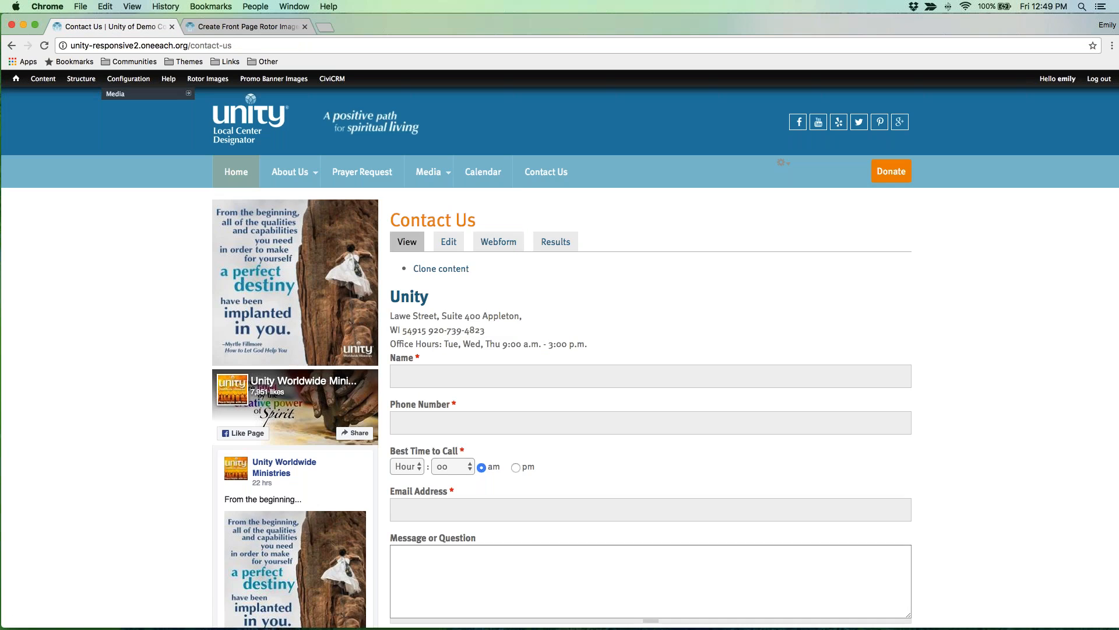
{"action": "left_click", "coordinate": [253, 119]}
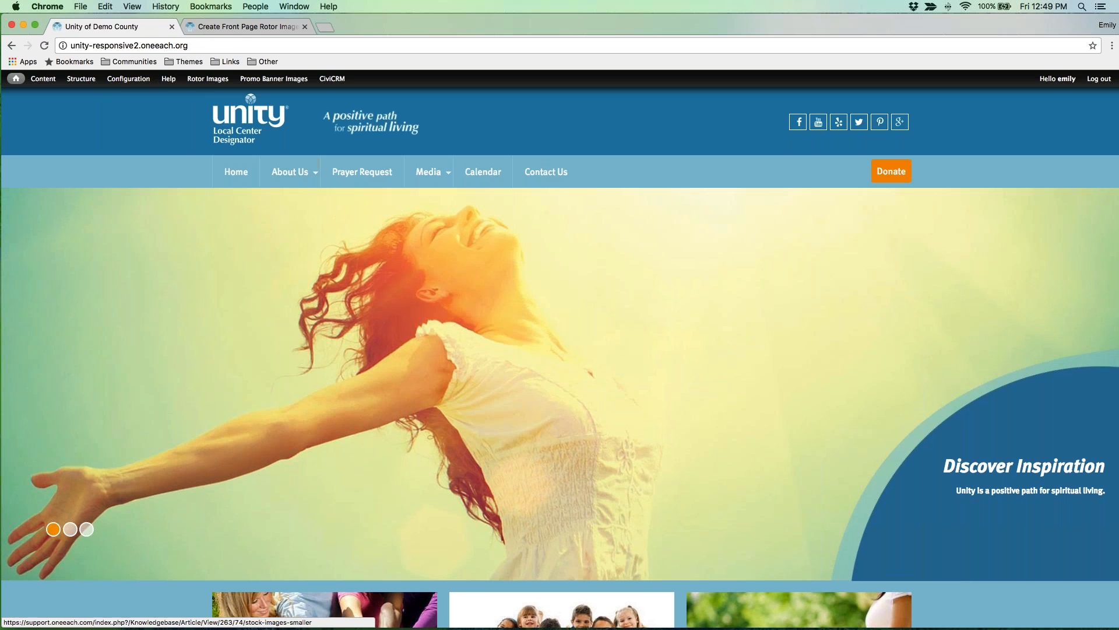
{"action": "left_click", "coordinate": [246, 26]}
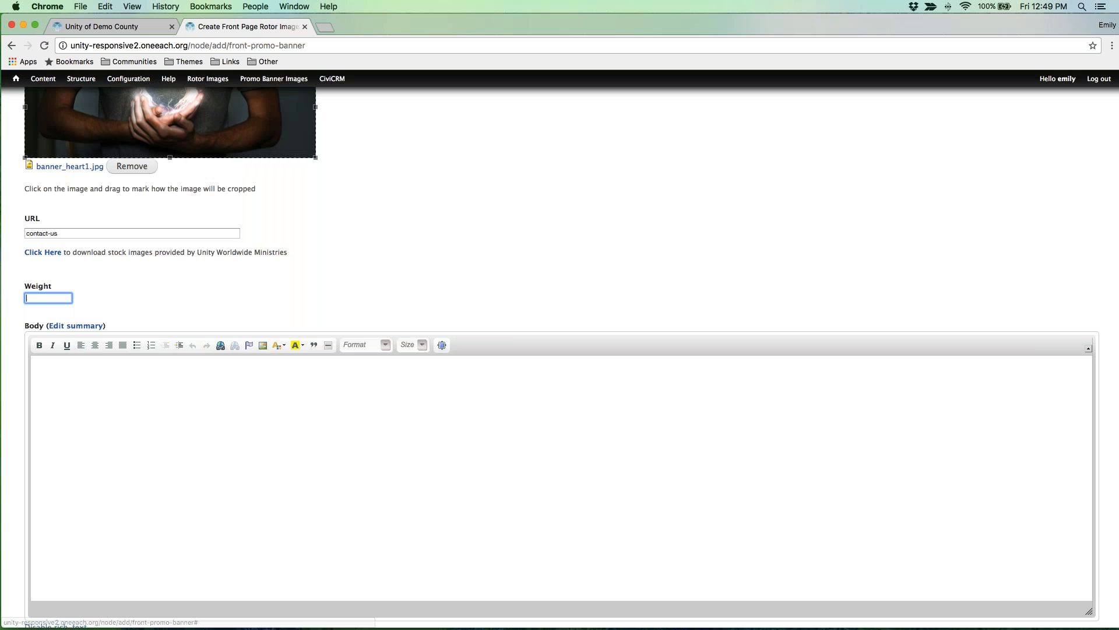
{"action": "left_click", "coordinate": [43, 301]}
{"action": "type", "text": "1"}
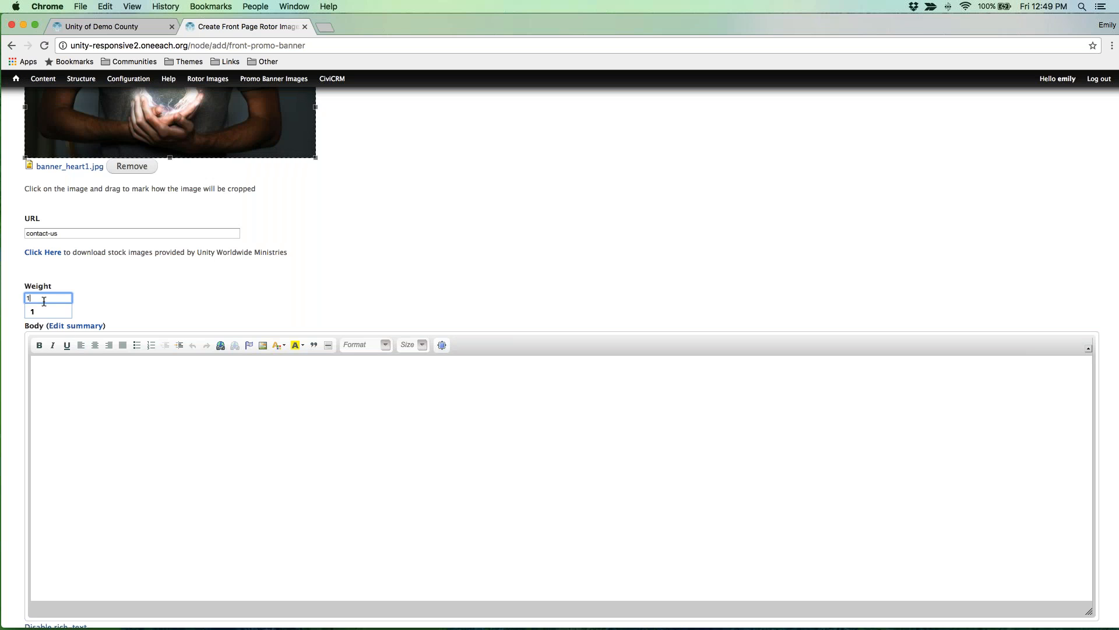
{"action": "left_click", "coordinate": [270, 298]}
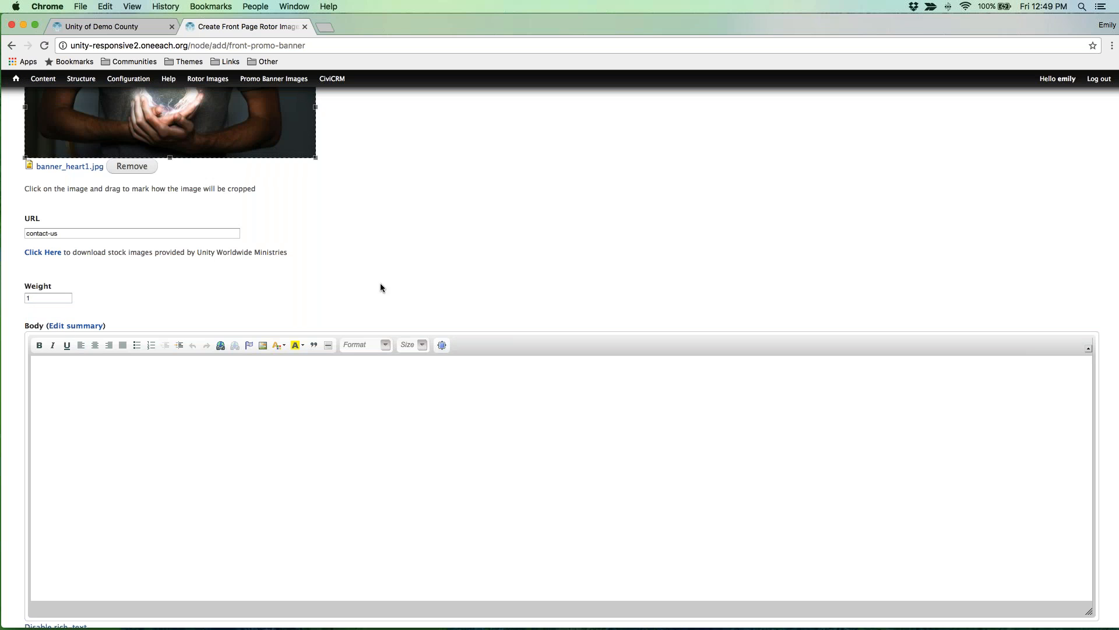
Enter "Come join us!" as the rotor image's body text and compare the form with the rotor caption on the home page
{"action": "left_click", "coordinate": [208, 421]}
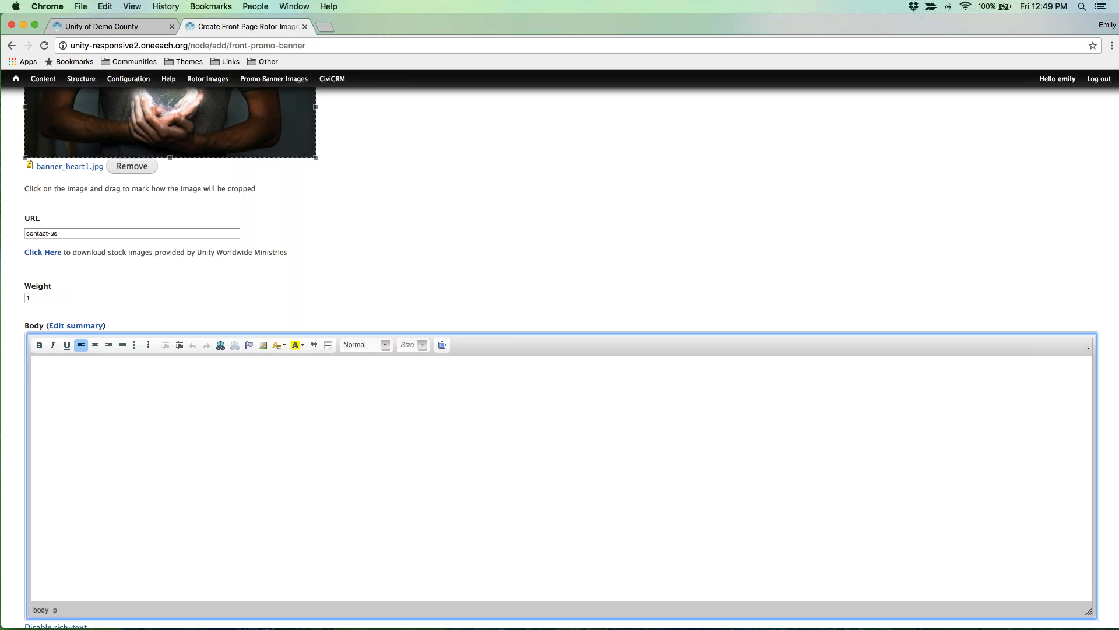
{"action": "scroll", "coordinate": [307, 170], "scroll_direction": "down", "scroll_amount": 3}
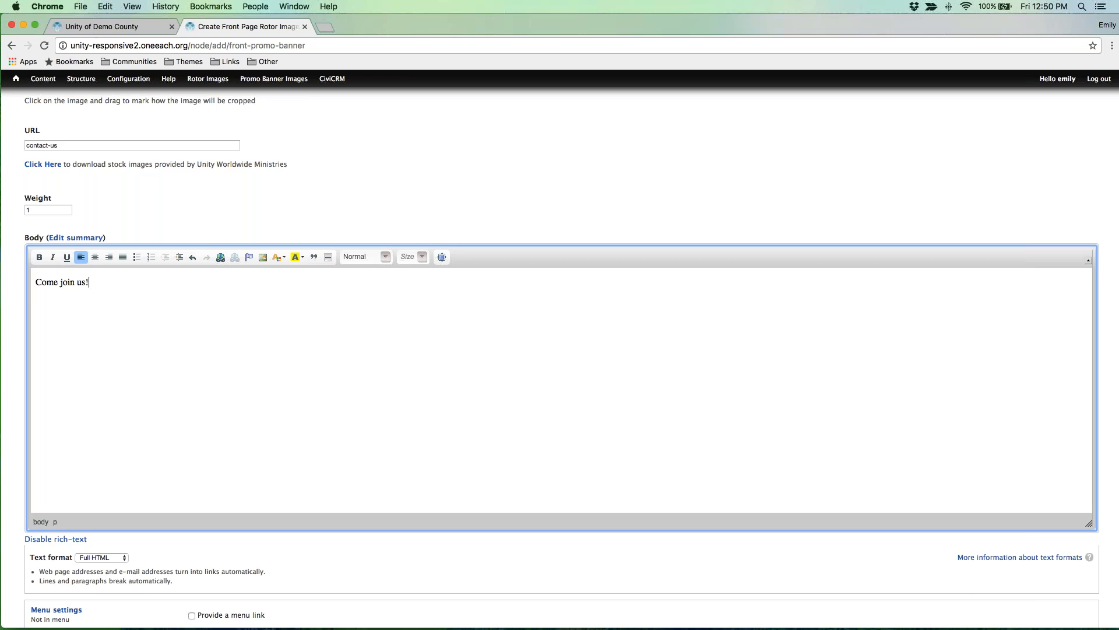
{"action": "scroll", "coordinate": [559, 350], "scroll_direction": "up", "scroll_amount": 6}
{"action": "scroll", "coordinate": [83, 138], "scroll_direction": "up", "scroll_amount": 4}
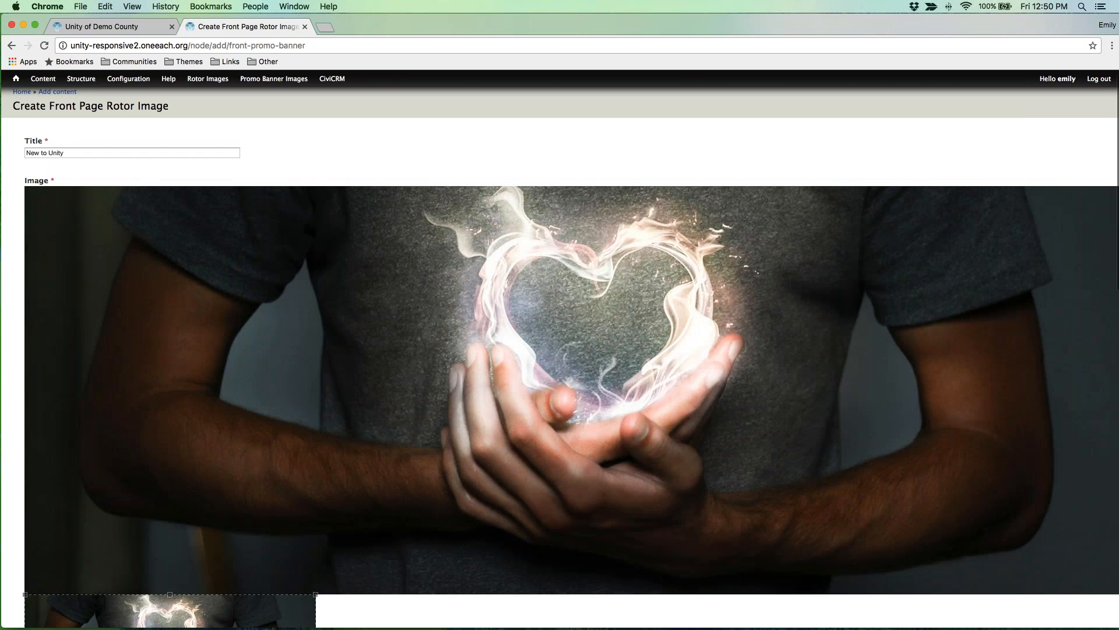
{"action": "left_click", "coordinate": [104, 26]}
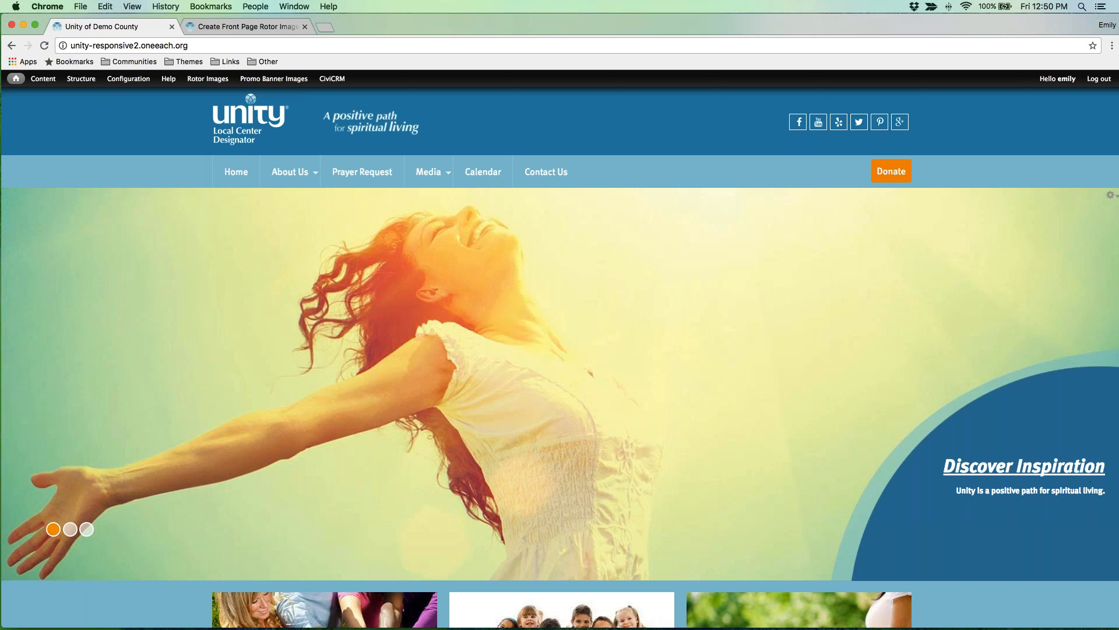
{"action": "left_click", "coordinate": [213, 26]}
{"action": "scroll", "coordinate": [309, 513], "scroll_direction": "down", "scroll_amount": 10}
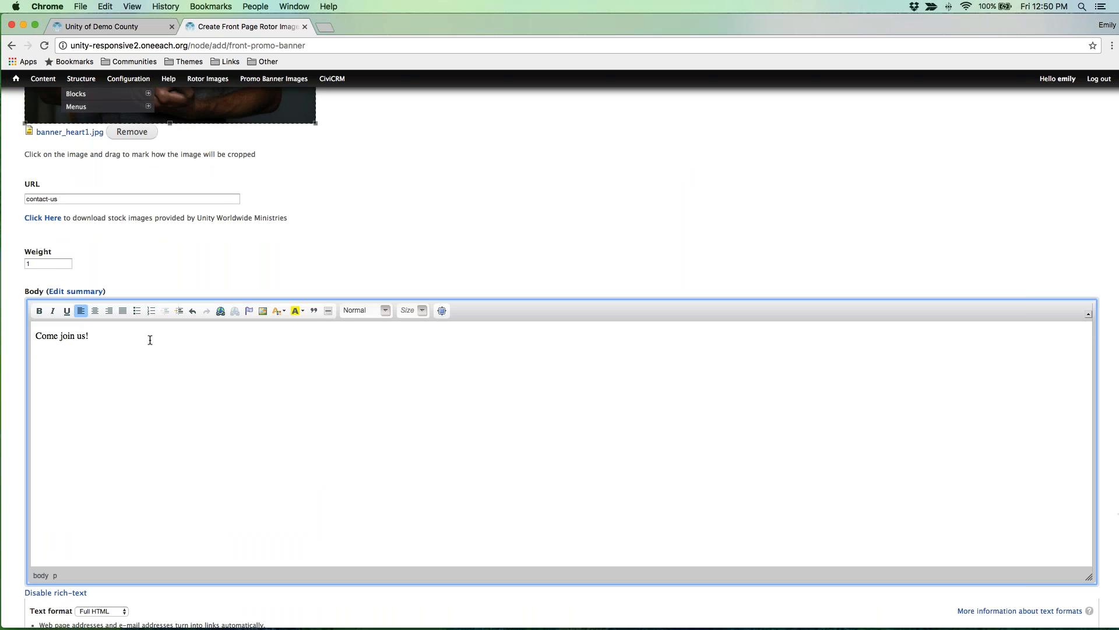
Save the New to Unity rotor image with the Full HTML text format
{"action": "scroll", "coordinate": [150, 339], "scroll_direction": "down", "scroll_amount": 2}
{"action": "scroll", "coordinate": [150, 340], "scroll_direction": "right", "scroll_amount": 1}
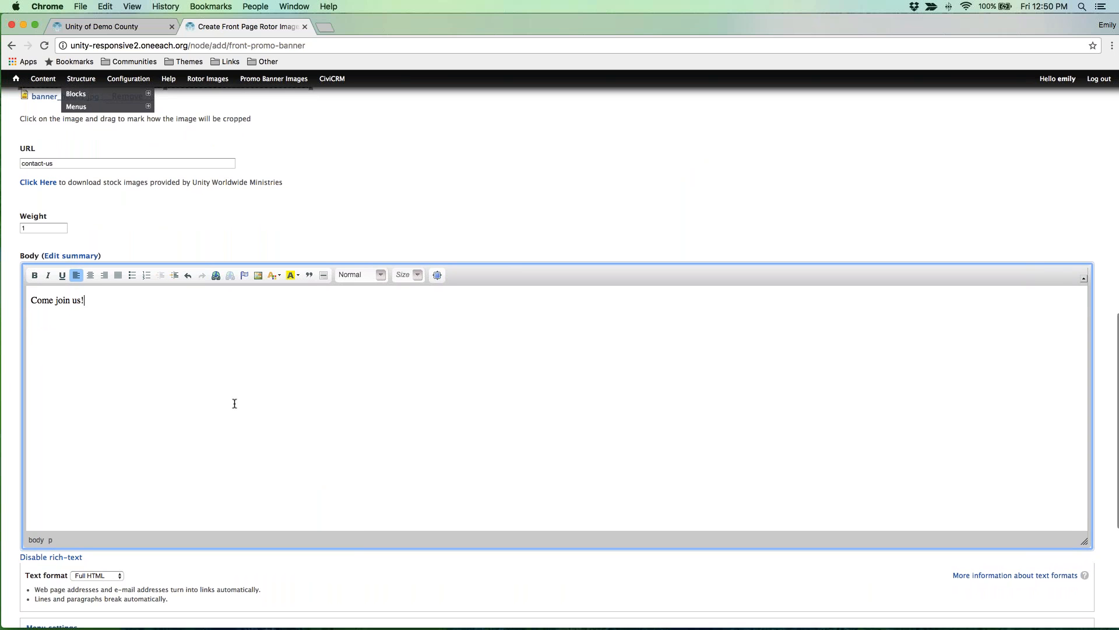
{"action": "scroll", "coordinate": [233, 403], "scroll_direction": "down", "scroll_amount": 1}
{"action": "scroll", "coordinate": [234, 403], "scroll_direction": "down", "scroll_amount": 10}
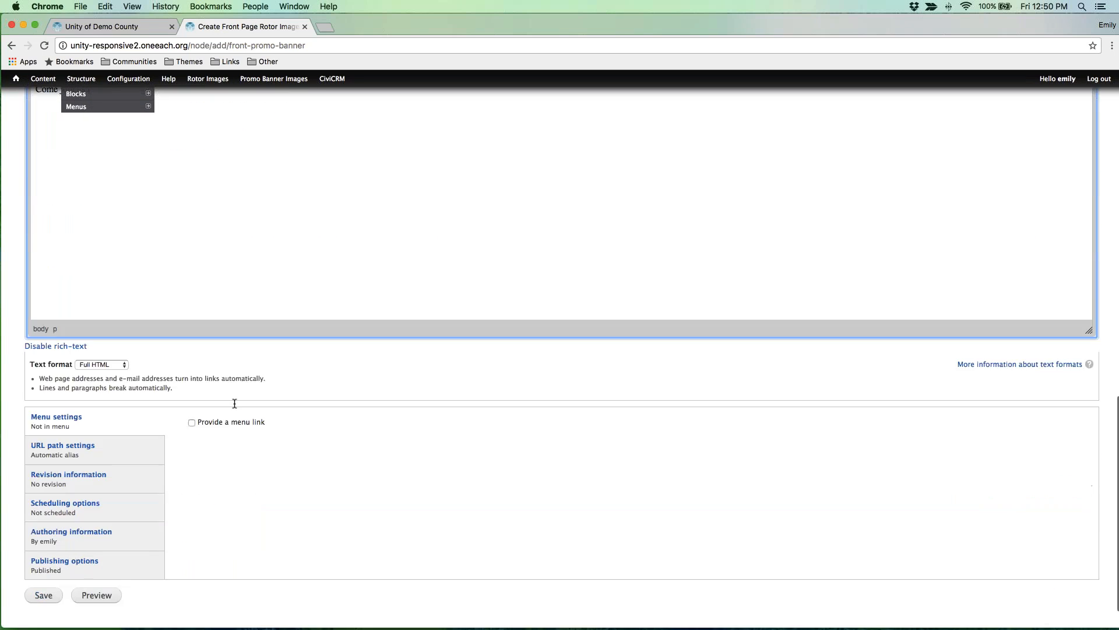
{"action": "left_click", "coordinate": [43, 581]}
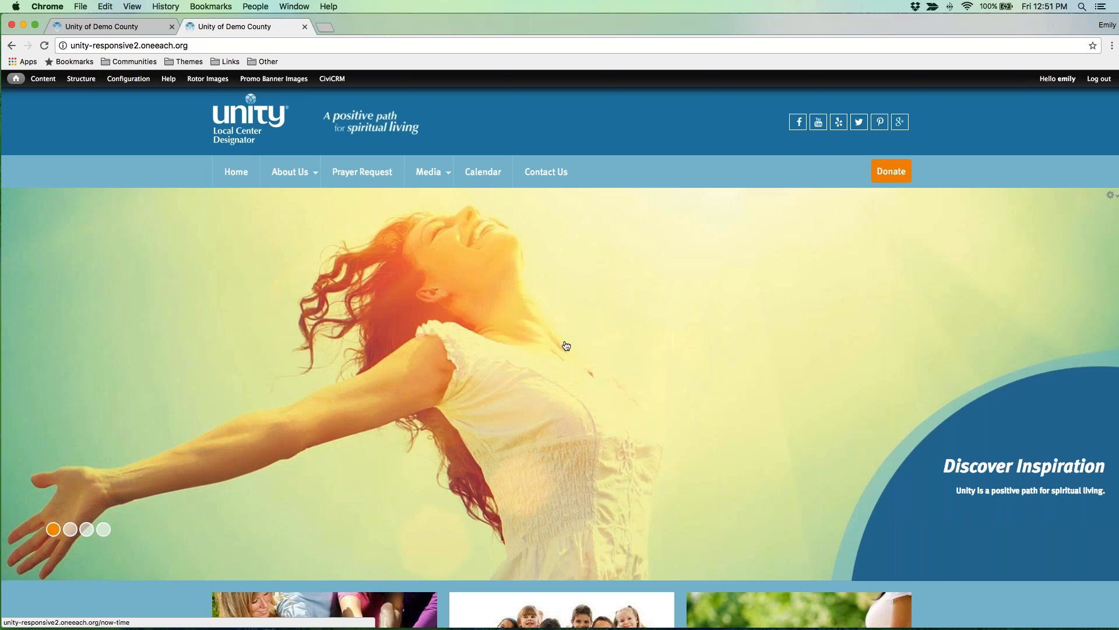
Show the New to Unity slide in the home page rotor, highlight its caption text, and follow the slide's link
{"action": "left_click", "coordinate": [70, 529]}
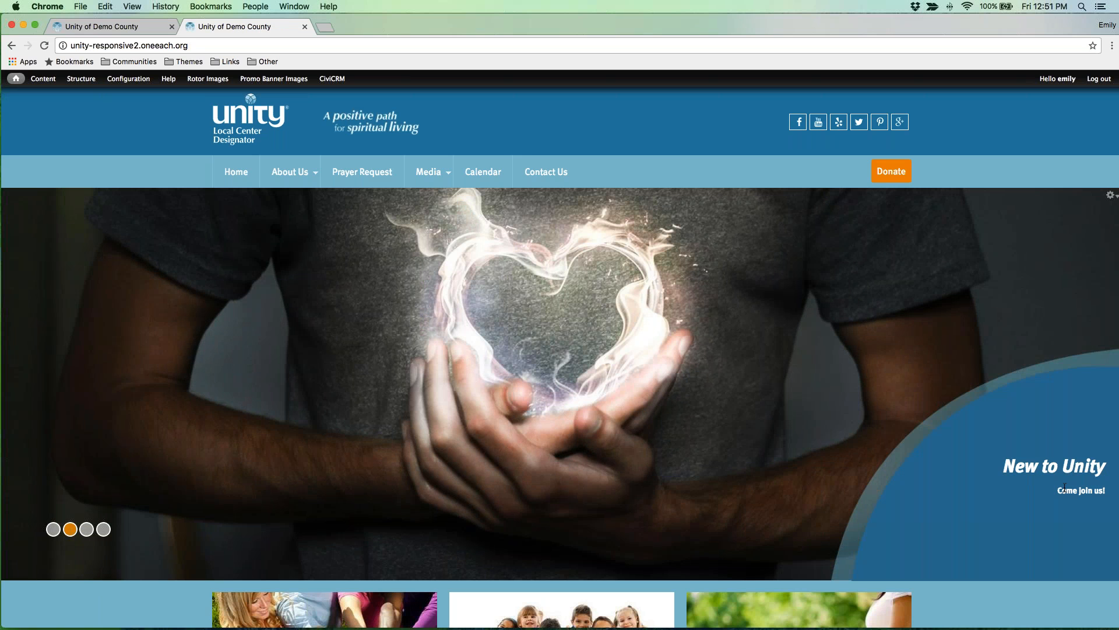
{"action": "left_click_drag", "start_coordinate": [1059, 488], "coordinate": [1118, 494]}
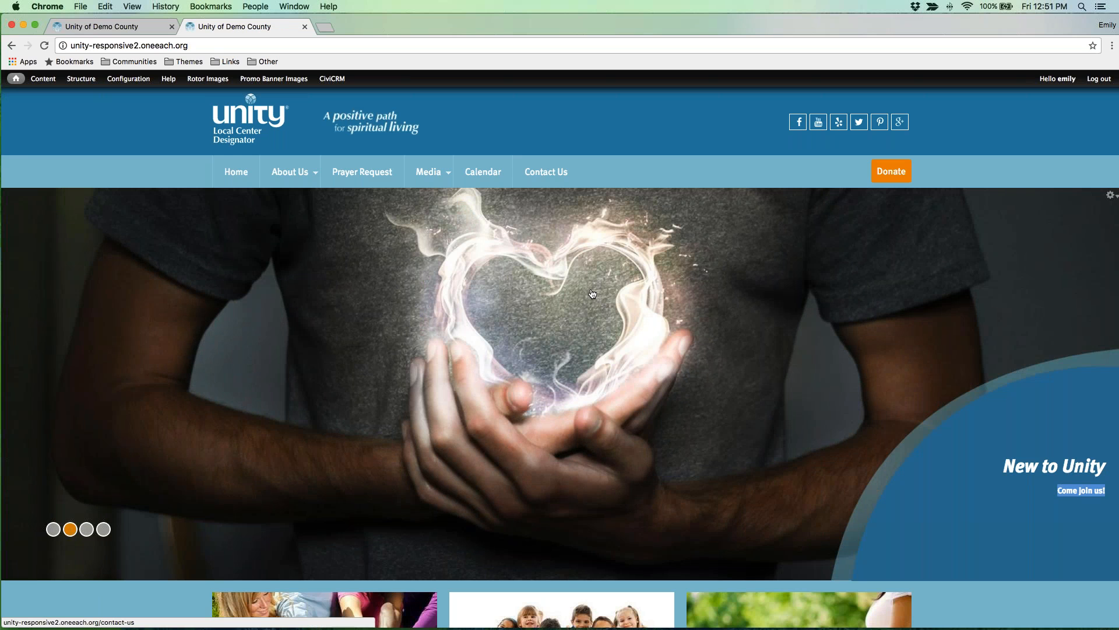
{"action": "left_click", "coordinate": [541, 290]}
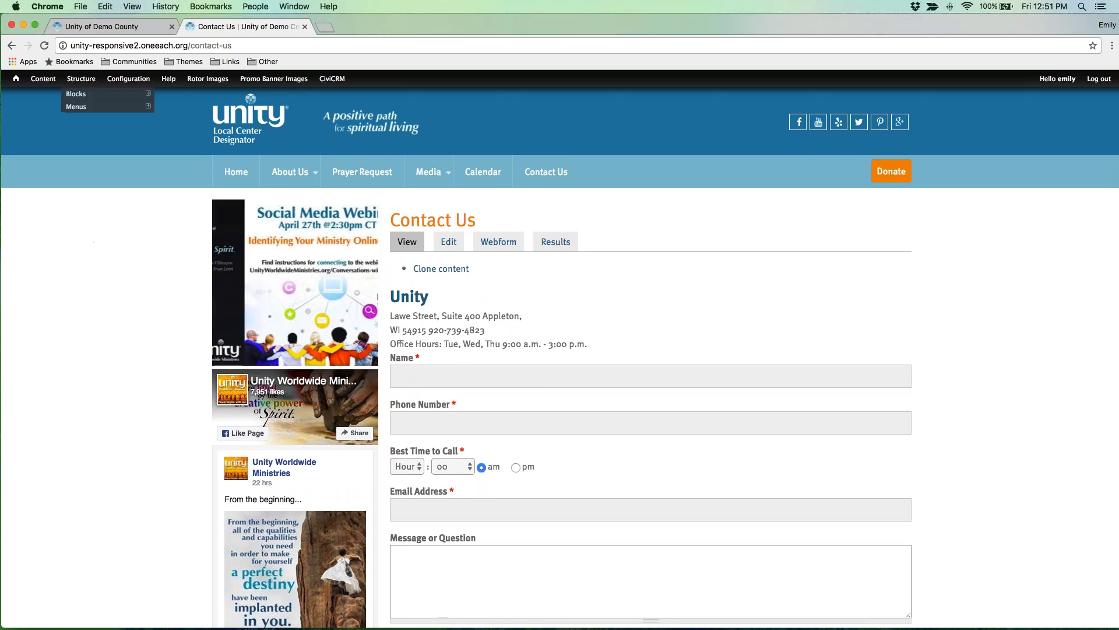
Return to the other home page view and reload it to refresh the rotor
{"action": "left_click", "coordinate": [96, 26]}
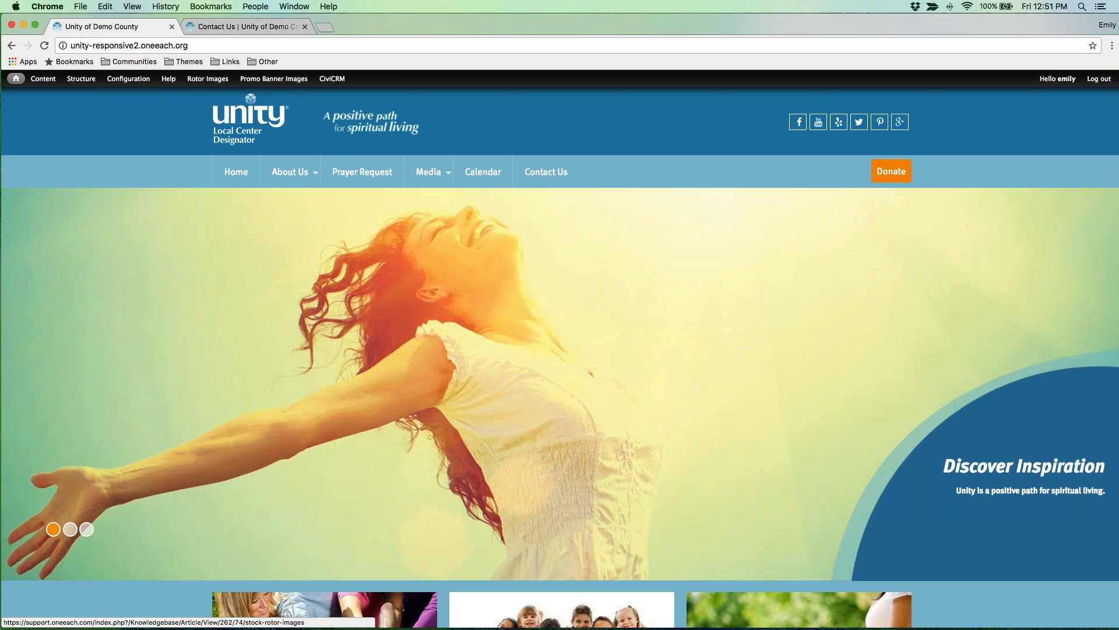
{"action": "left_click", "coordinate": [205, 46]}
{"action": "key", "text": "Return"}
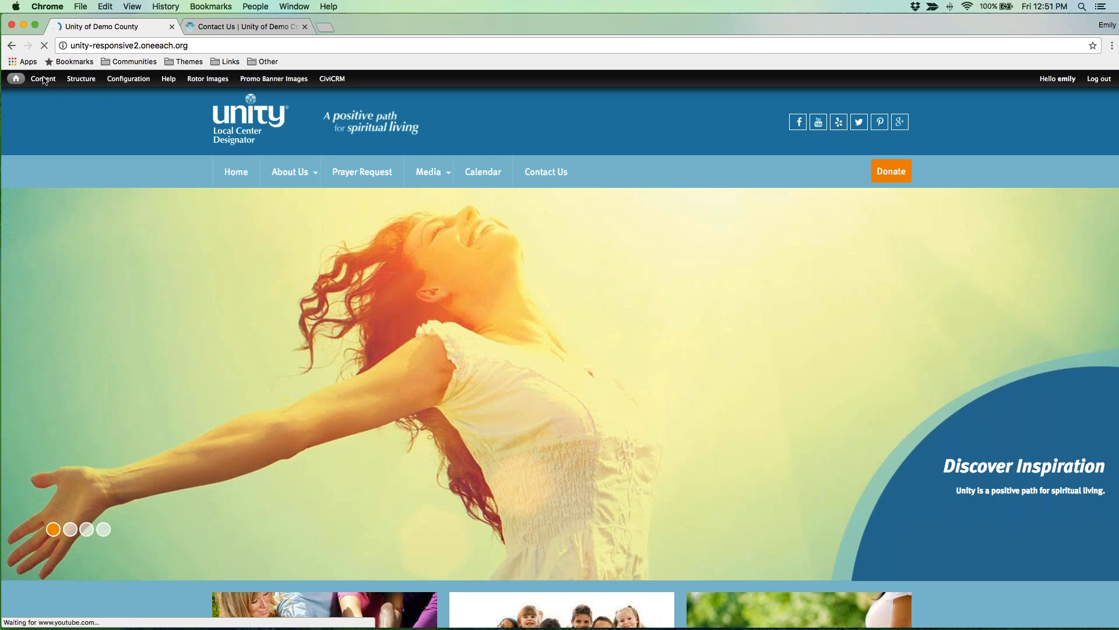
Open the site's content list and filter it to the Front Page Rotor Image type
{"action": "mouse_move", "coordinate": [45, 80]}
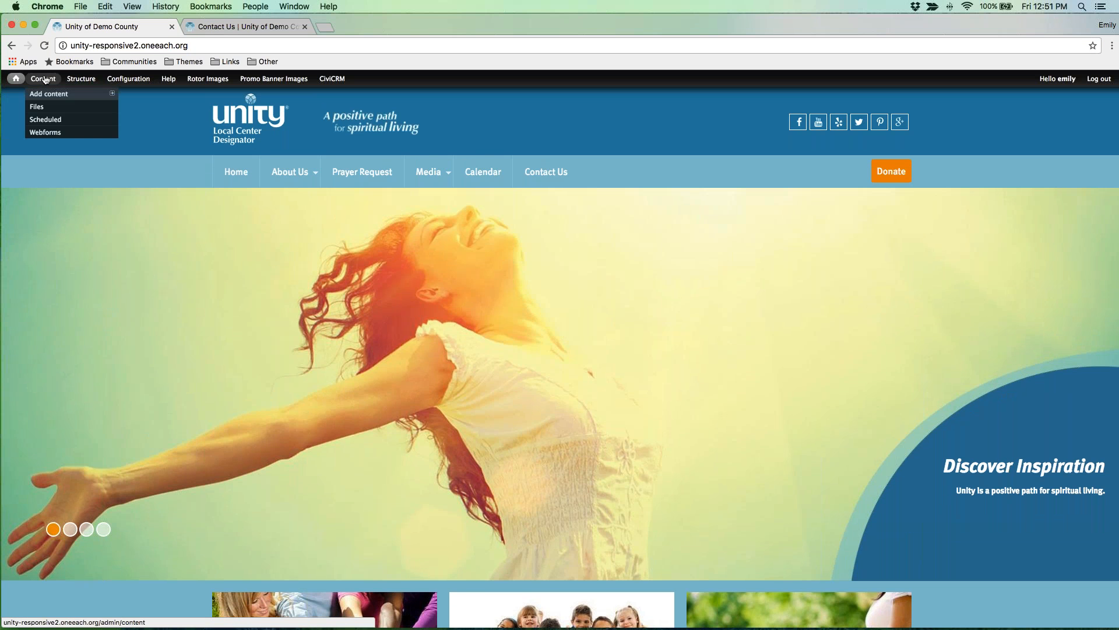
{"action": "left_click", "coordinate": [43, 81]}
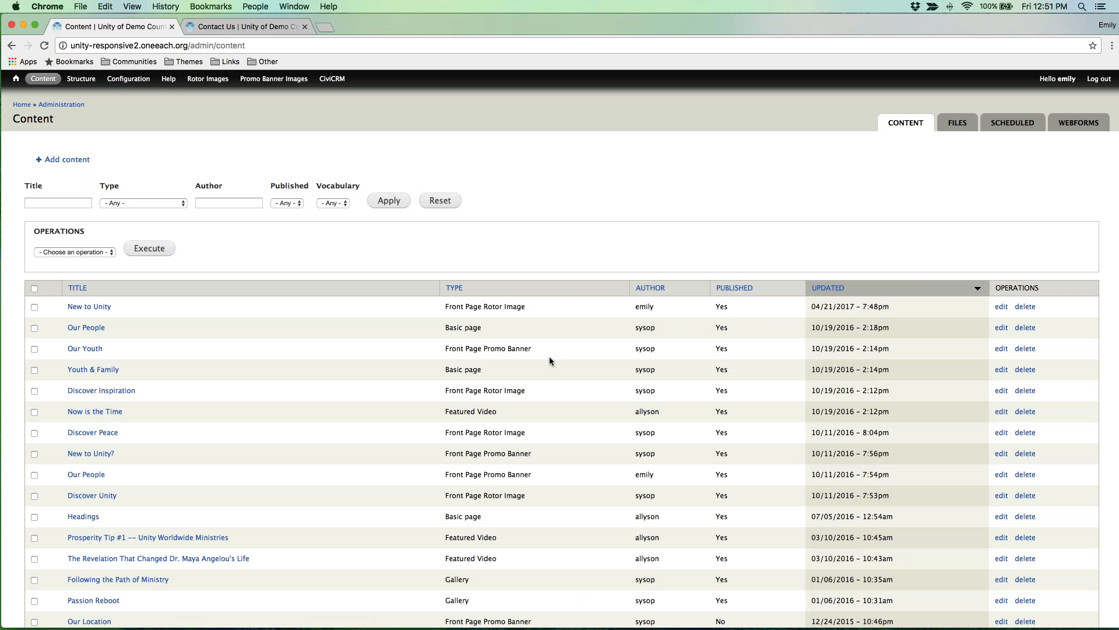
{"action": "left_click", "coordinate": [123, 201]}
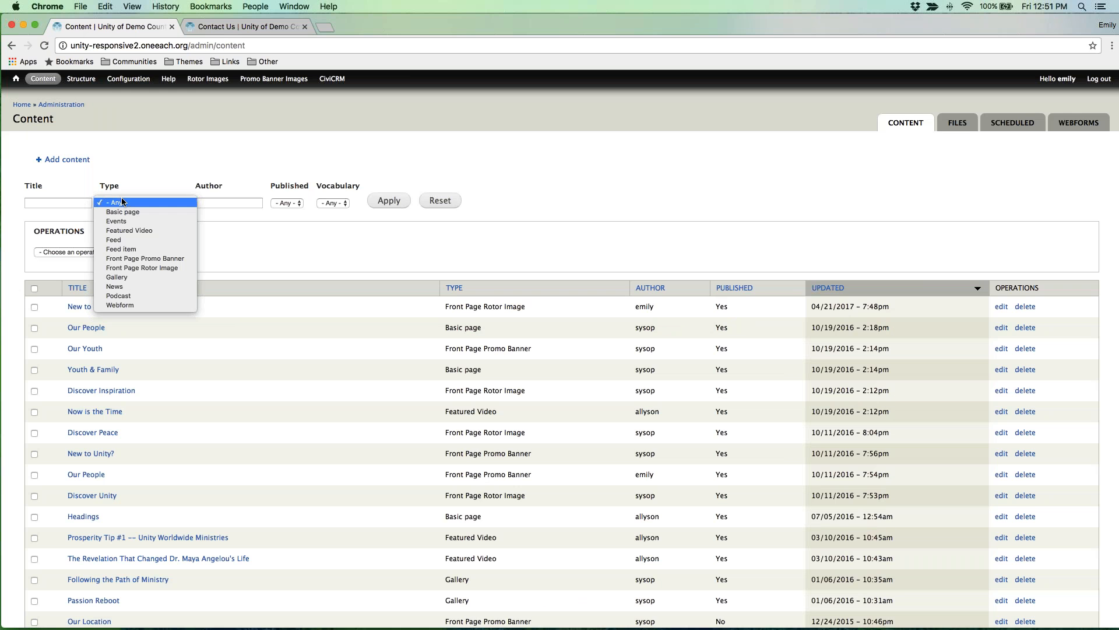
{"action": "left_click", "coordinate": [139, 268]}
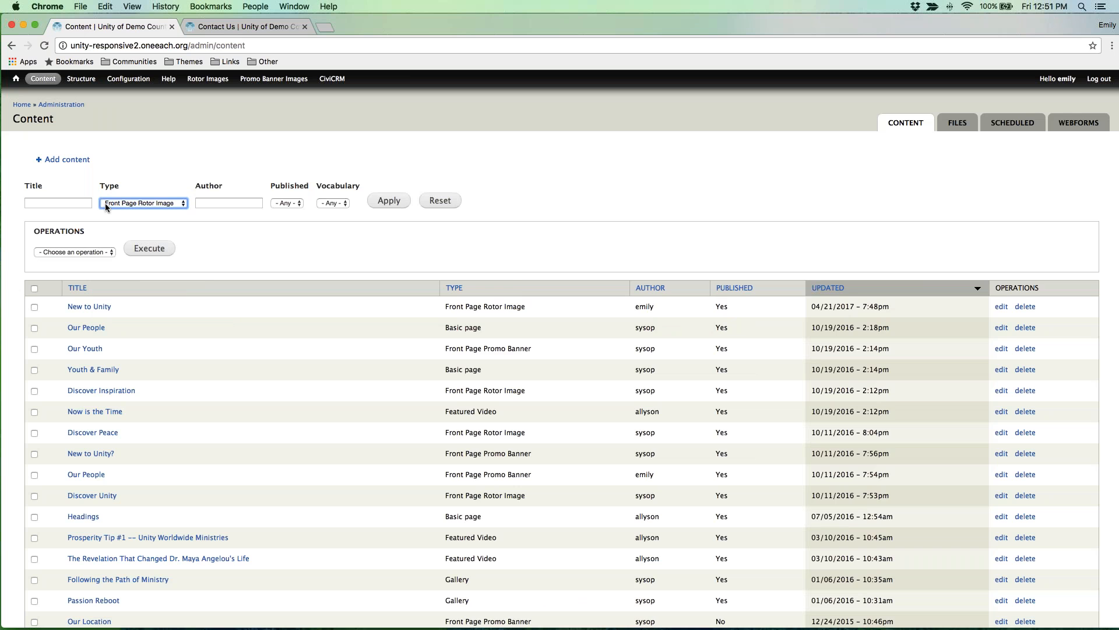
{"action": "left_click", "coordinate": [389, 200]}
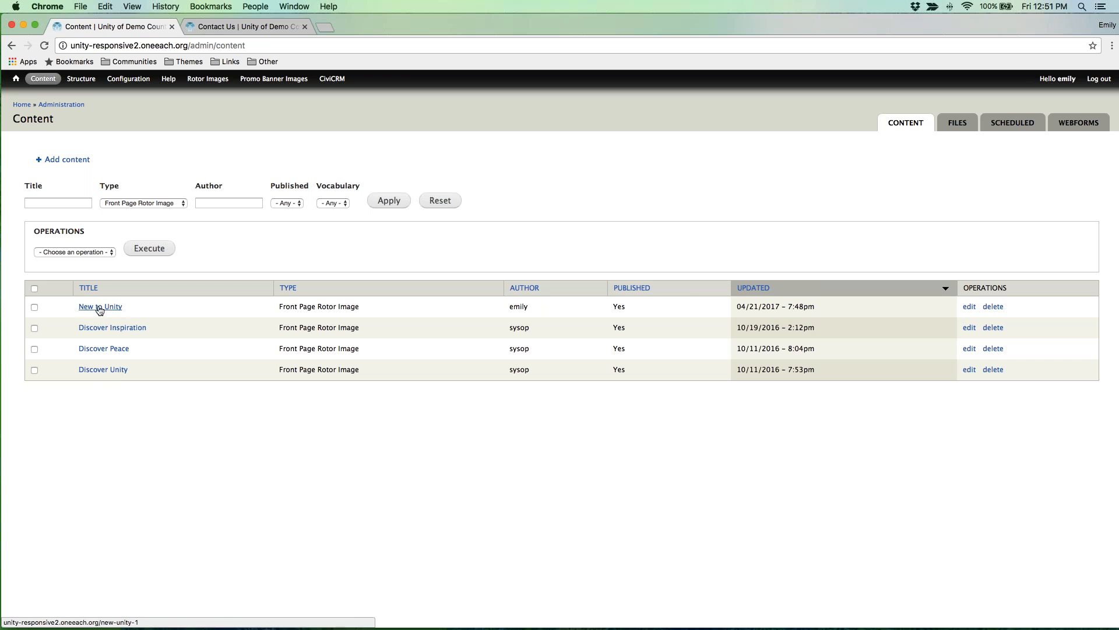
Edit the Discover Inspiration rotor image, set its weight to 2, and save it
{"action": "left_click", "coordinate": [970, 329]}
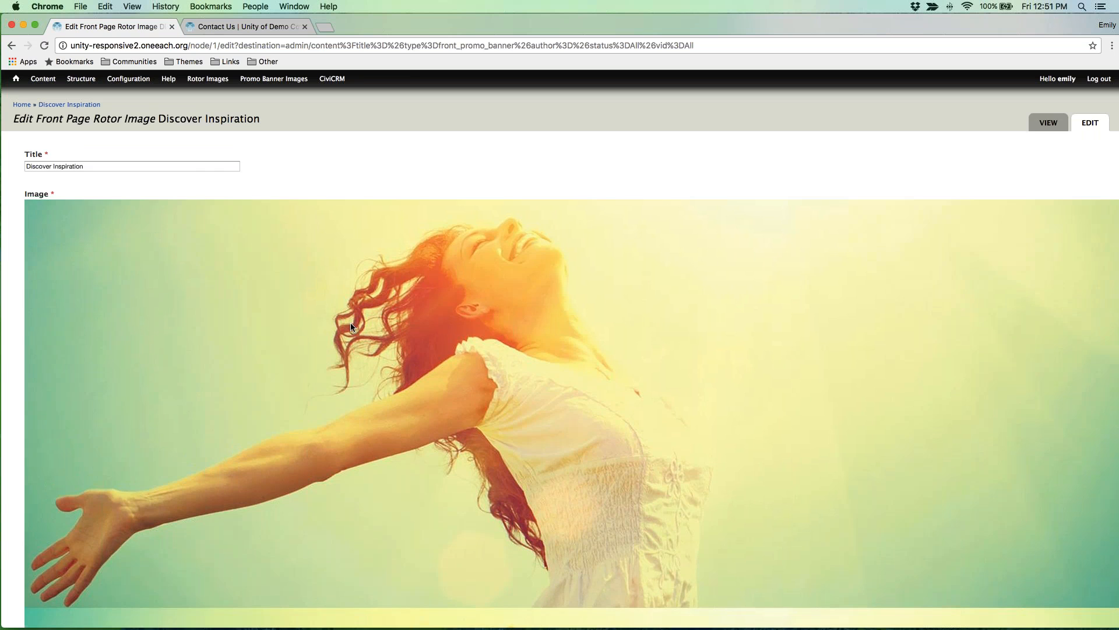
{"action": "scroll", "coordinate": [351, 317], "scroll_direction": "down", "scroll_amount": 10}
{"action": "left_click", "coordinate": [34, 470]}
{"action": "key", "text": "BackSpace"}
{"action": "type", "text": "2"}
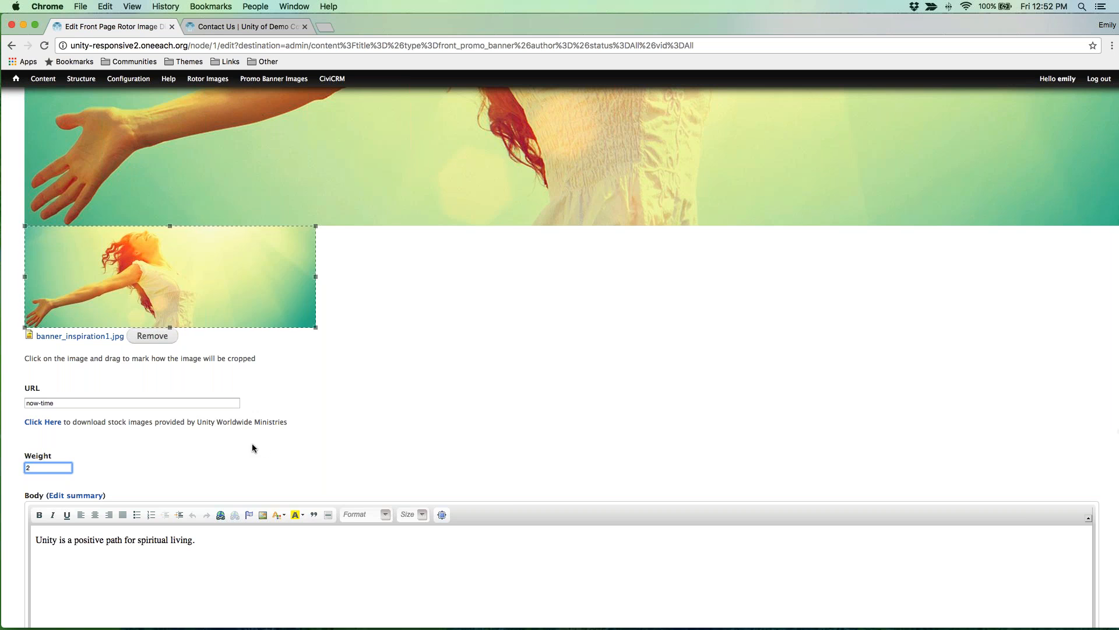
{"action": "scroll", "coordinate": [262, 449], "scroll_direction": "down", "scroll_amount": 10}
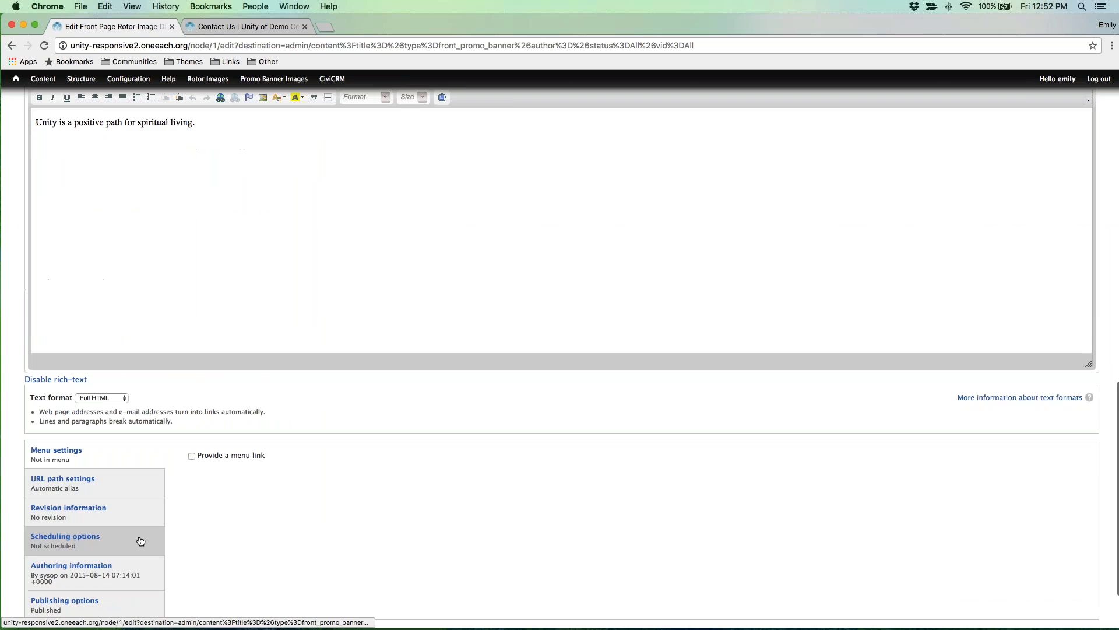
{"action": "scroll", "coordinate": [140, 541], "scroll_direction": "down", "scroll_amount": 2}
{"action": "left_click", "coordinate": [43, 580]}
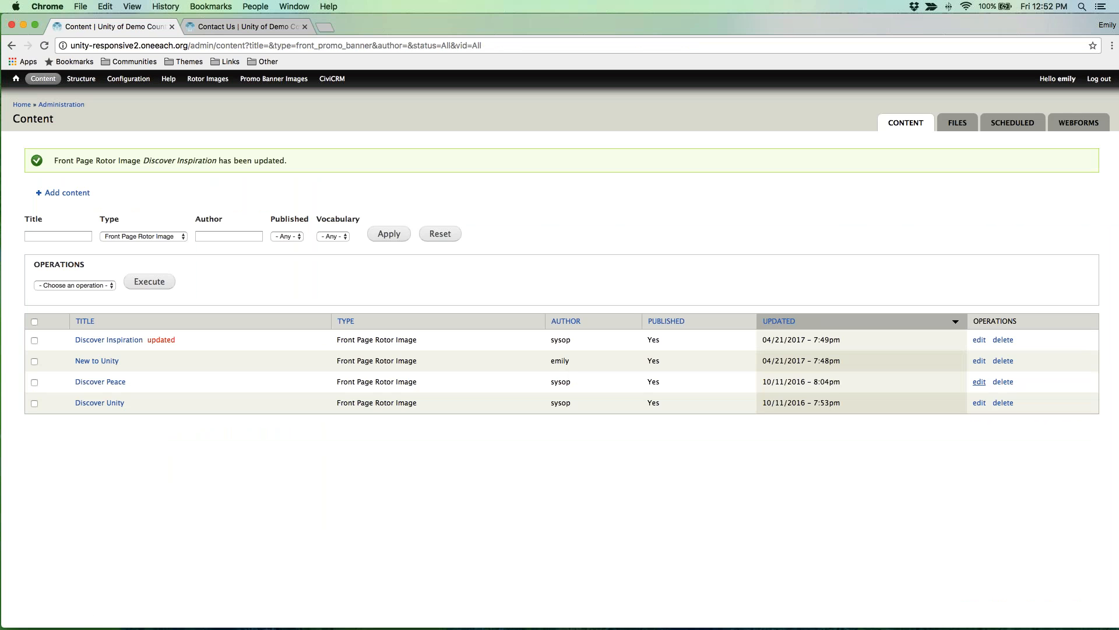
Edit the Discover Peace rotor image, set its weight to 3, and save it
{"action": "left_click", "coordinate": [979, 382]}
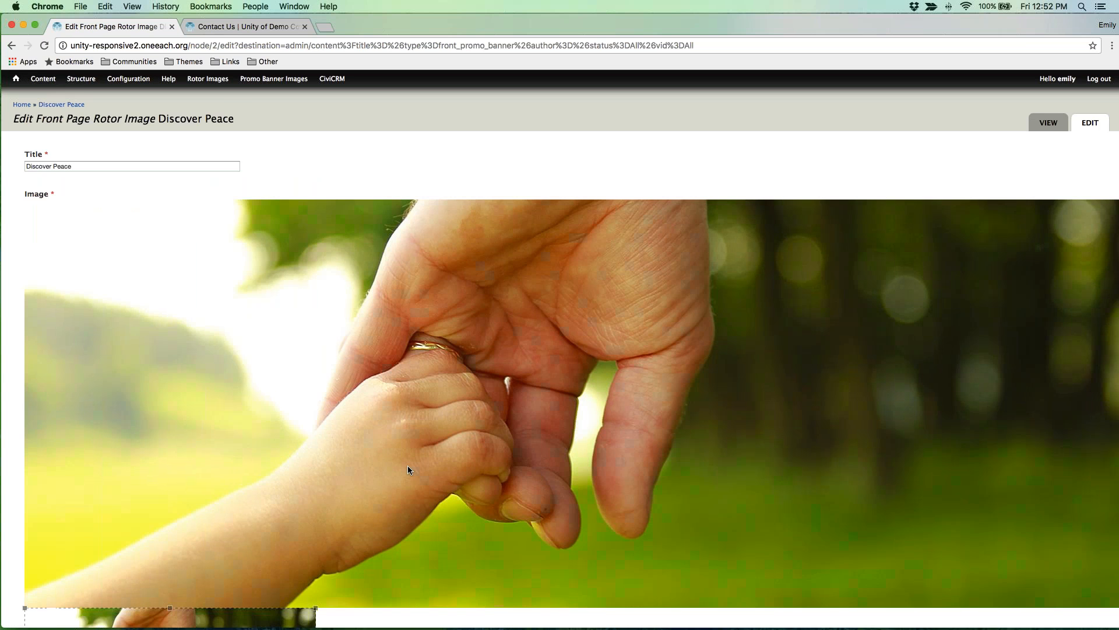
{"action": "scroll", "coordinate": [408, 460], "scroll_direction": "down", "scroll_amount": 8}
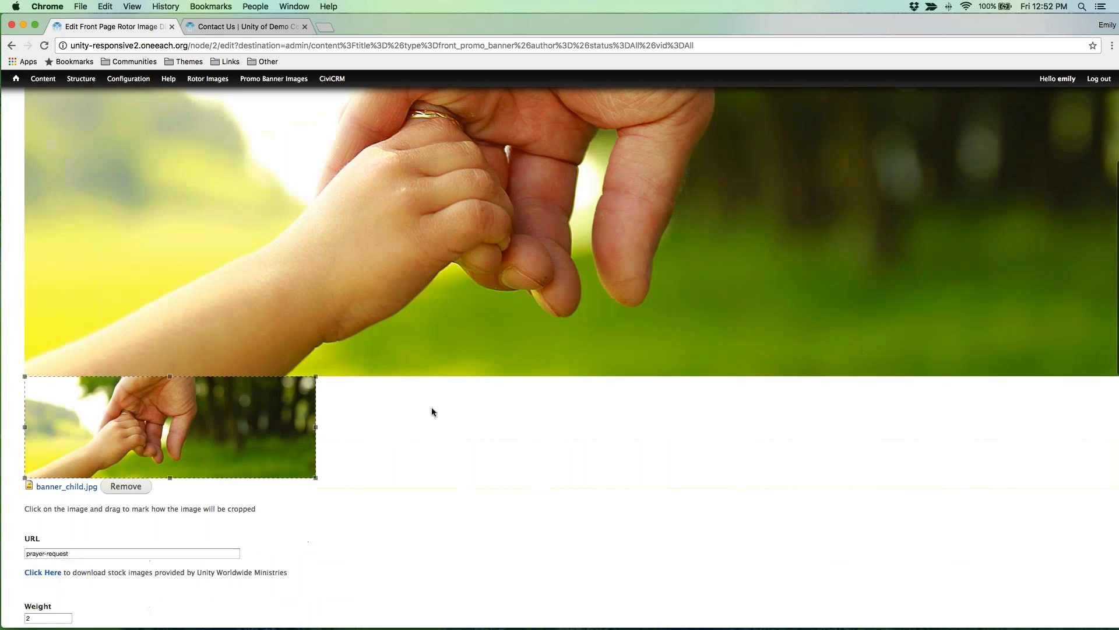
{"action": "scroll", "coordinate": [431, 407], "scroll_direction": "down", "scroll_amount": 8}
{"action": "left_click", "coordinate": [27, 397]}
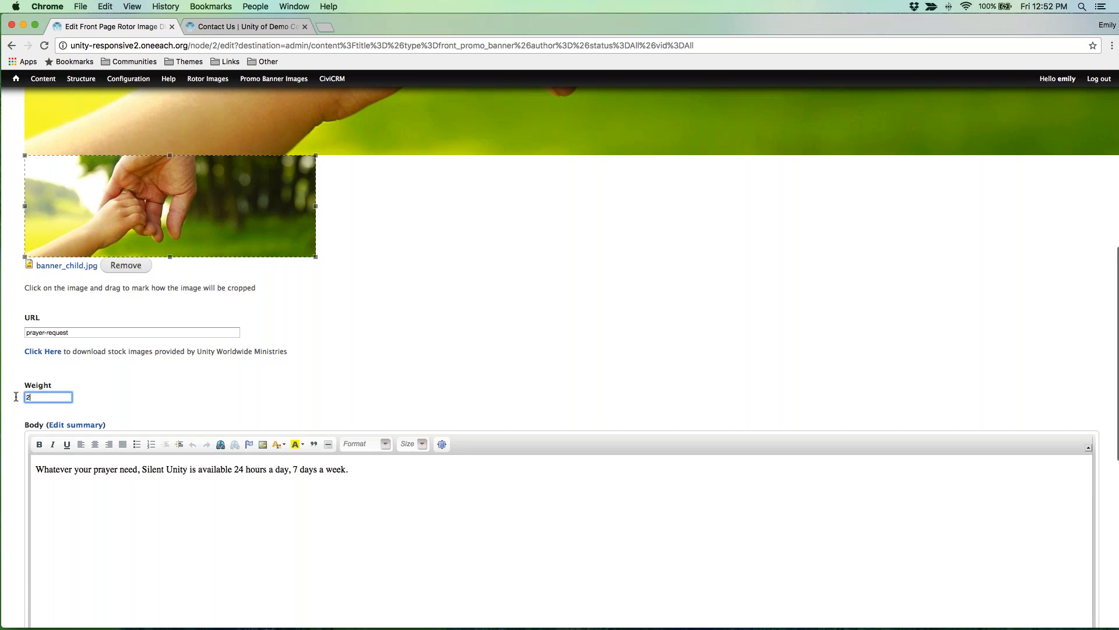
{"action": "key", "text": "BackSpace"}
{"action": "type", "text": "3"}
{"action": "scroll", "coordinate": [229, 381], "scroll_direction": "down", "scroll_amount": 2}
{"action": "scroll", "coordinate": [229, 381], "scroll_direction": "down", "scroll_amount": 12}
{"action": "left_click", "coordinate": [43, 580]}
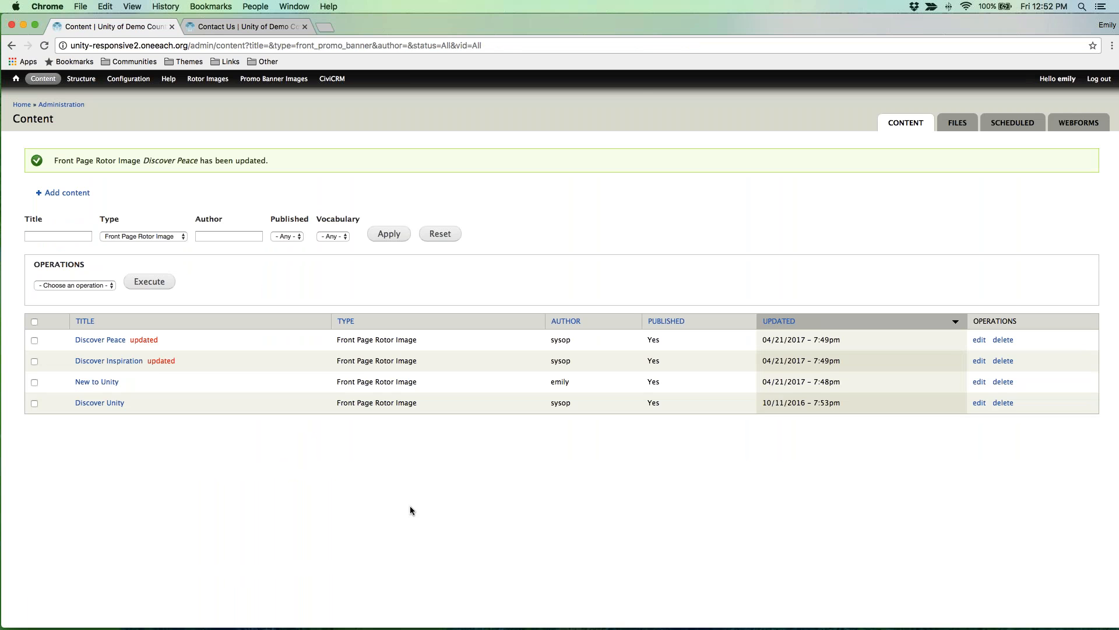
Edit the Discover Unity rotor image, set its weight to 4, and save it
{"action": "left_click", "coordinate": [34, 402]}
{"action": "left_click", "coordinate": [979, 403]}
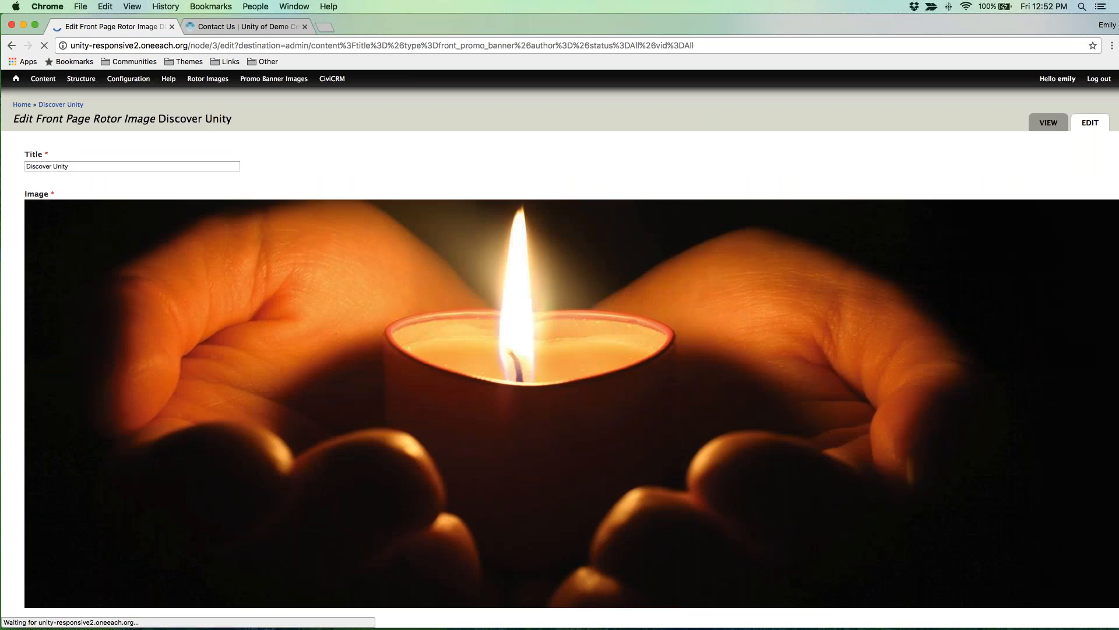
{"action": "scroll", "coordinate": [447, 355], "scroll_direction": "down", "scroll_amount": 5}
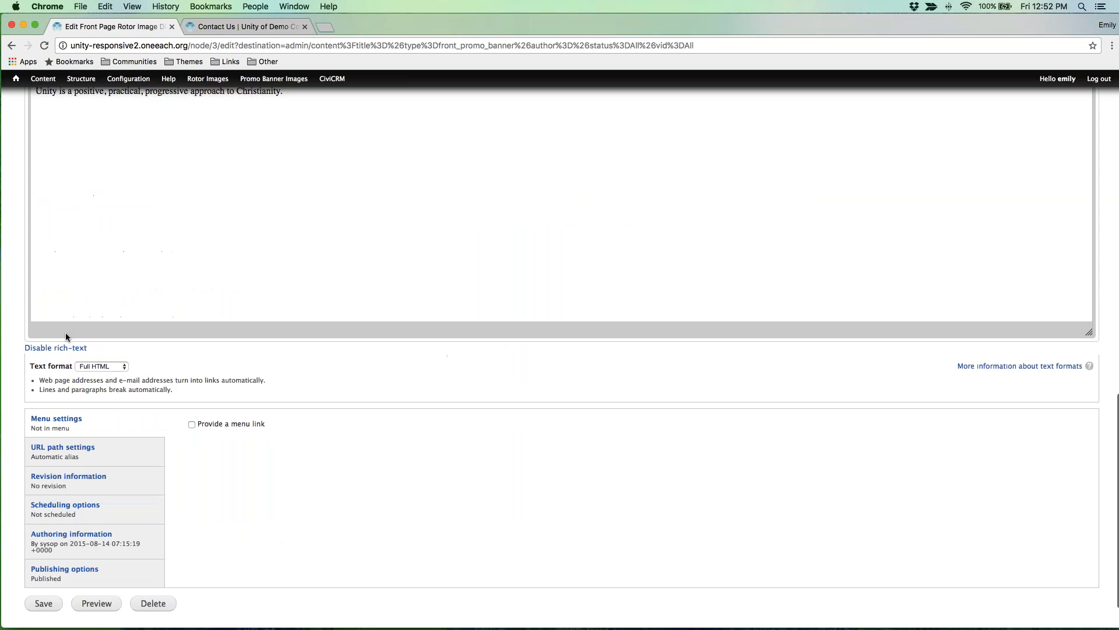
{"action": "scroll", "coordinate": [448, 353], "scroll_direction": "up", "scroll_amount": 7}
{"action": "left_click", "coordinate": [29, 345]}
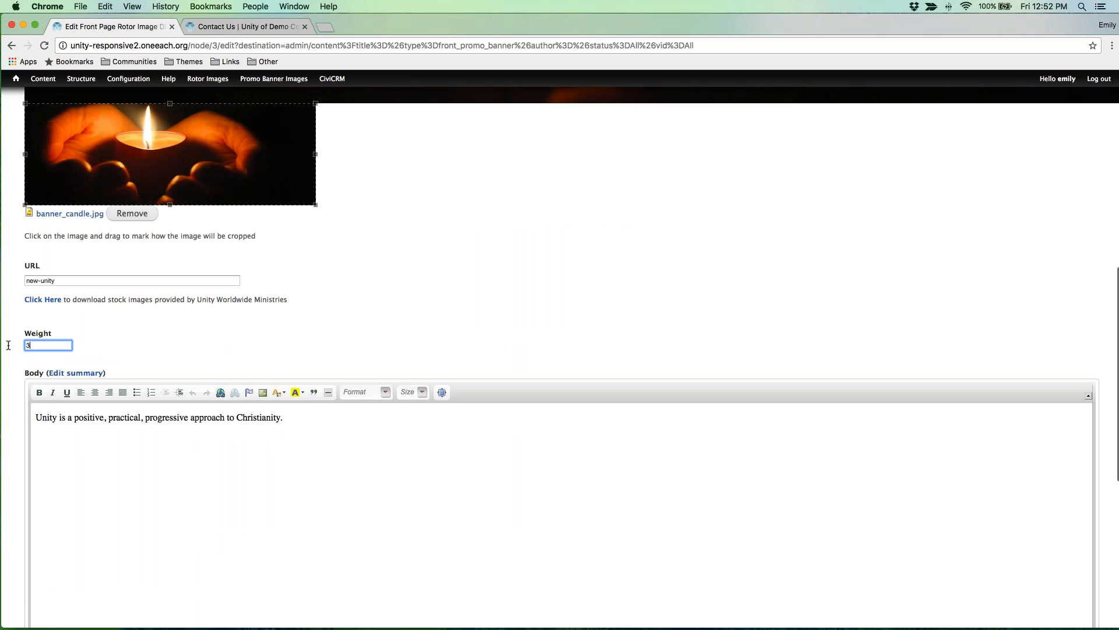
{"action": "key", "text": "BackSpace"}
{"action": "type", "text": "4"}
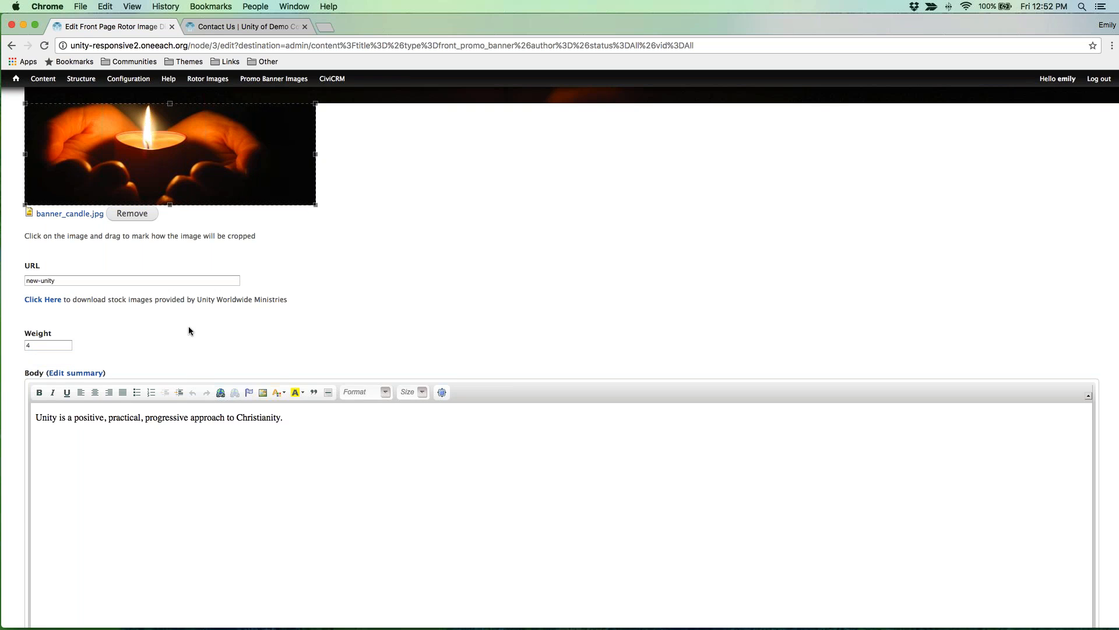
{"action": "scroll", "coordinate": [188, 338], "scroll_direction": "down", "scroll_amount": 10}
{"action": "left_click", "coordinate": [51, 585]}
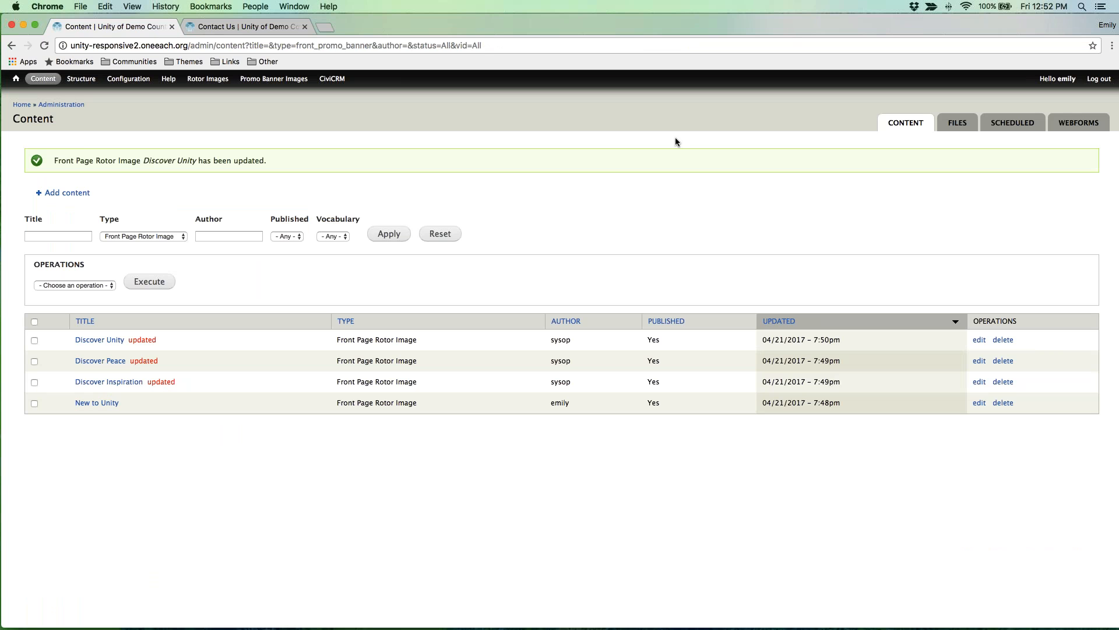
Open the site's home page in the other browser tab and step through all four rotor slides to check their order
{"action": "left_click", "coordinate": [263, 27]}
{"action": "left_click", "coordinate": [246, 116]}
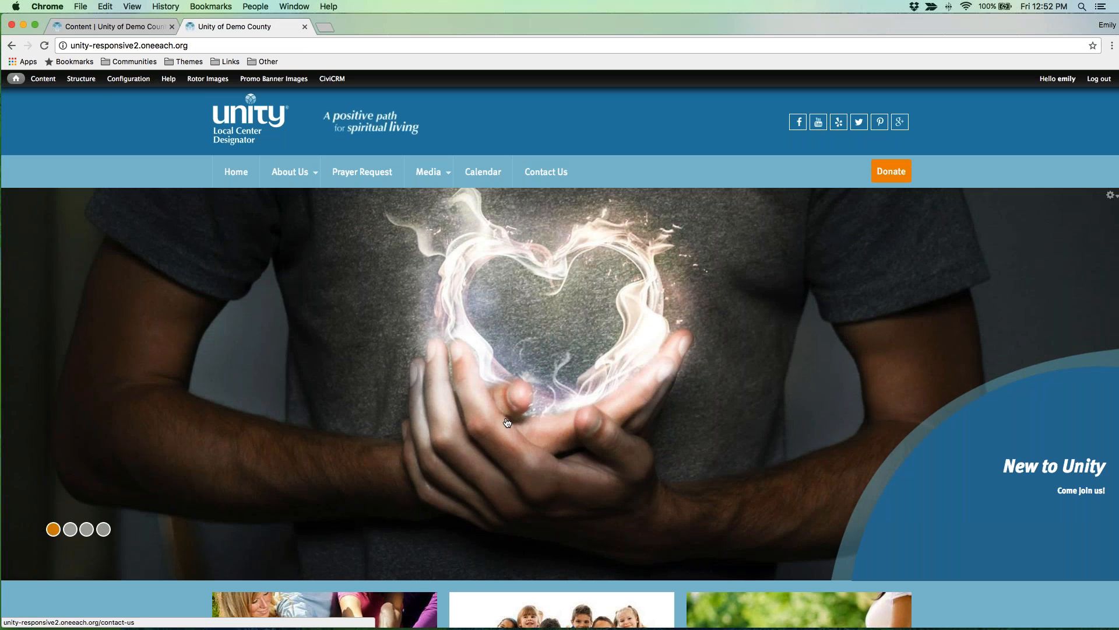
{"action": "left_click", "coordinate": [70, 529]}
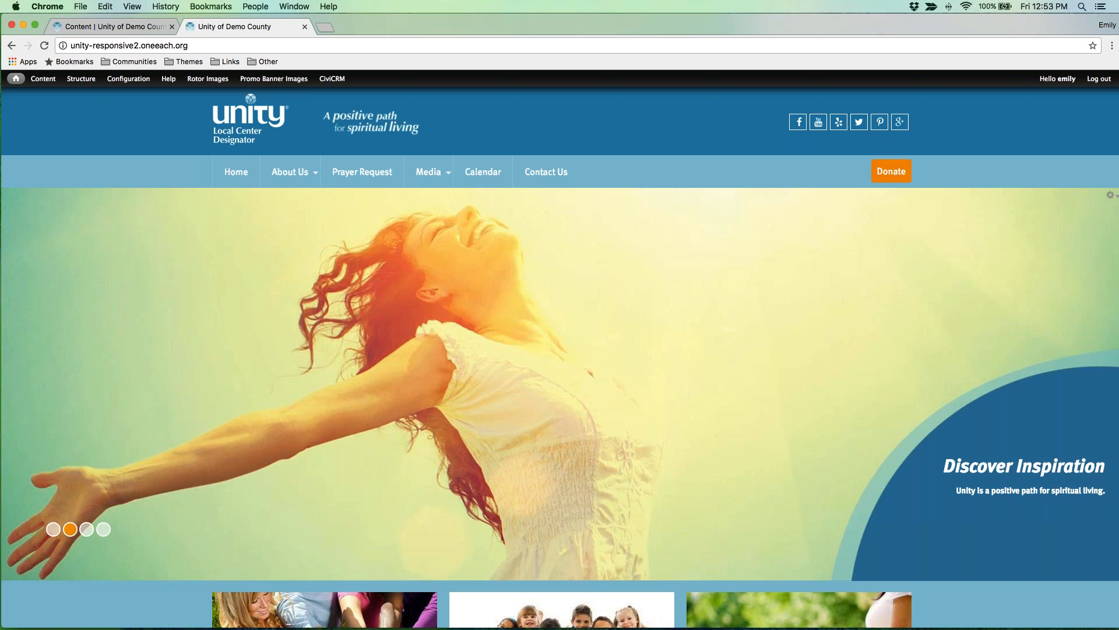
{"action": "left_click", "coordinate": [86, 529]}
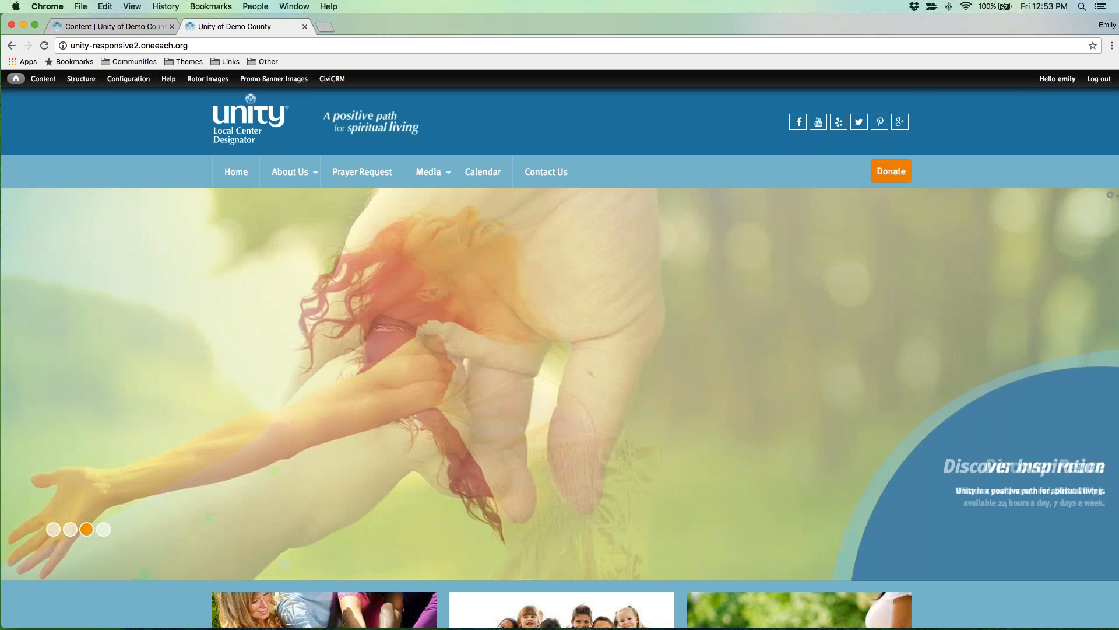
{"action": "left_click", "coordinate": [104, 530]}
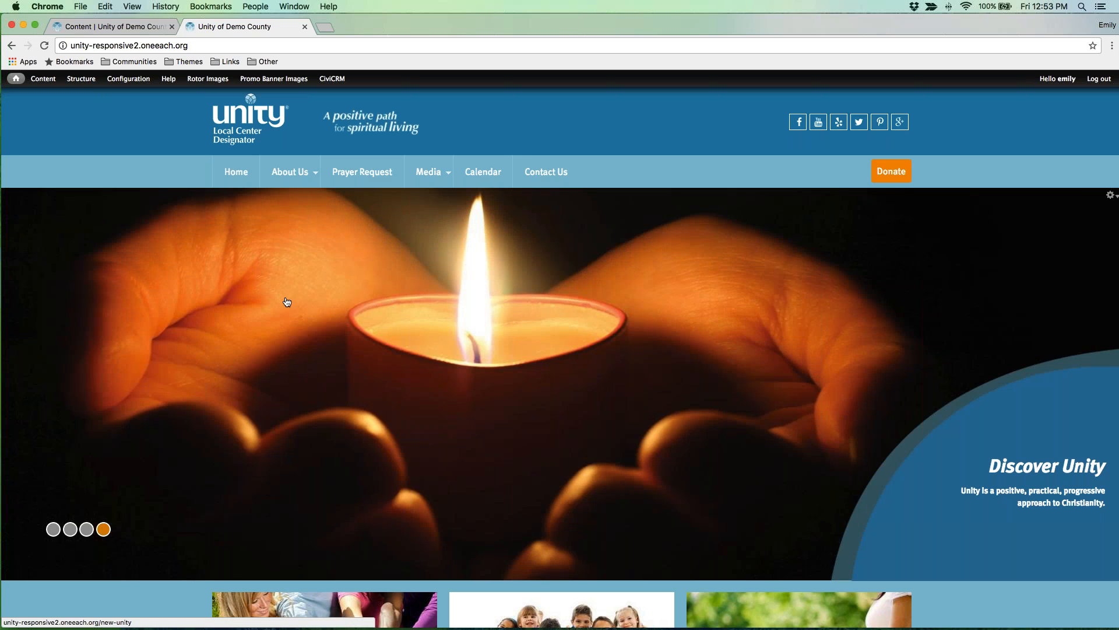
{"action": "mouse_move", "coordinate": [47, 81]}
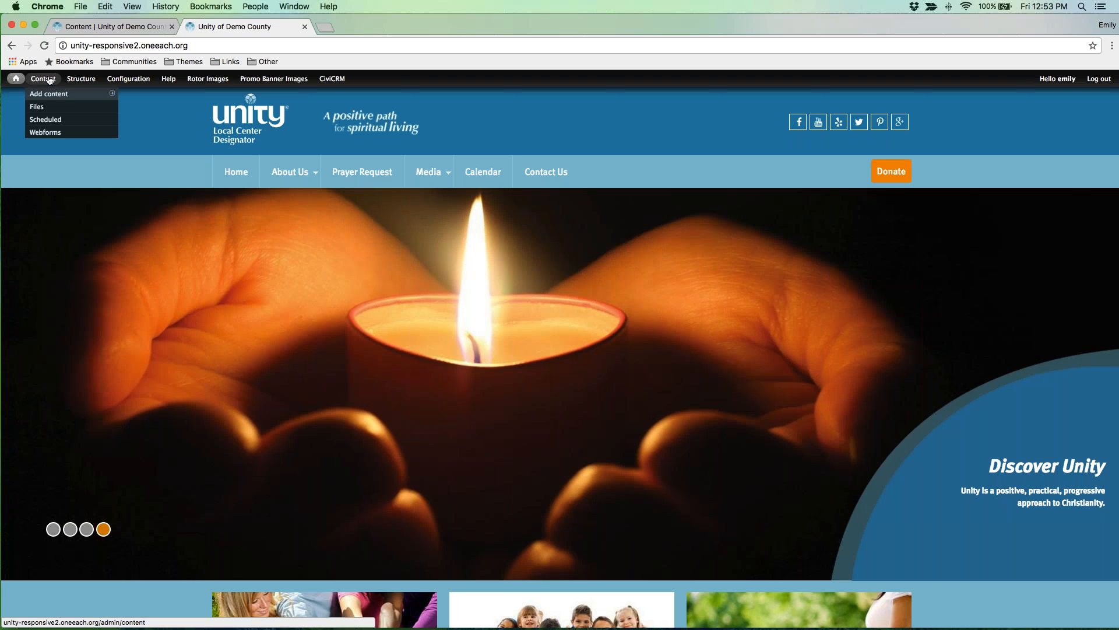